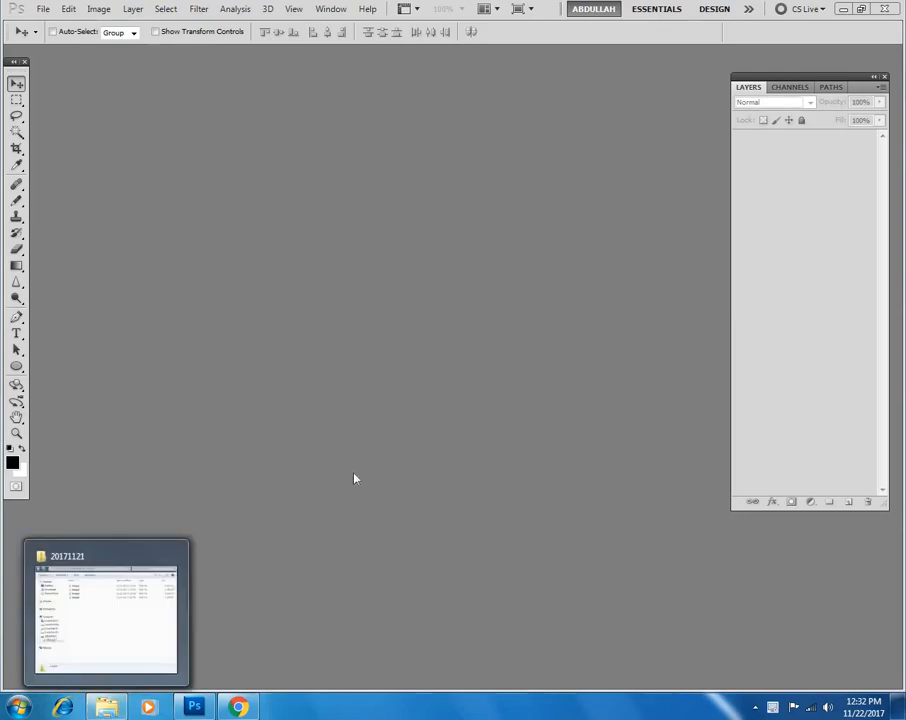
# Open Image1, Image2, Image3 and Image4 from the 20171121 folder in Photoshop.
pyautogui.click(107, 707)
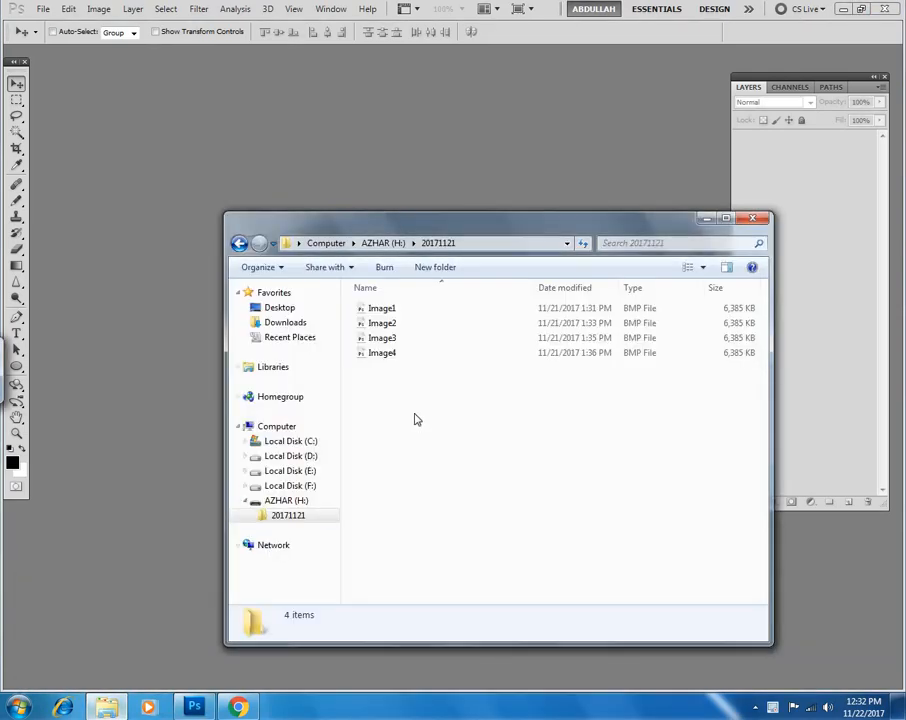
pyautogui.moveTo(405, 440); pyautogui.dragTo(470, 127)
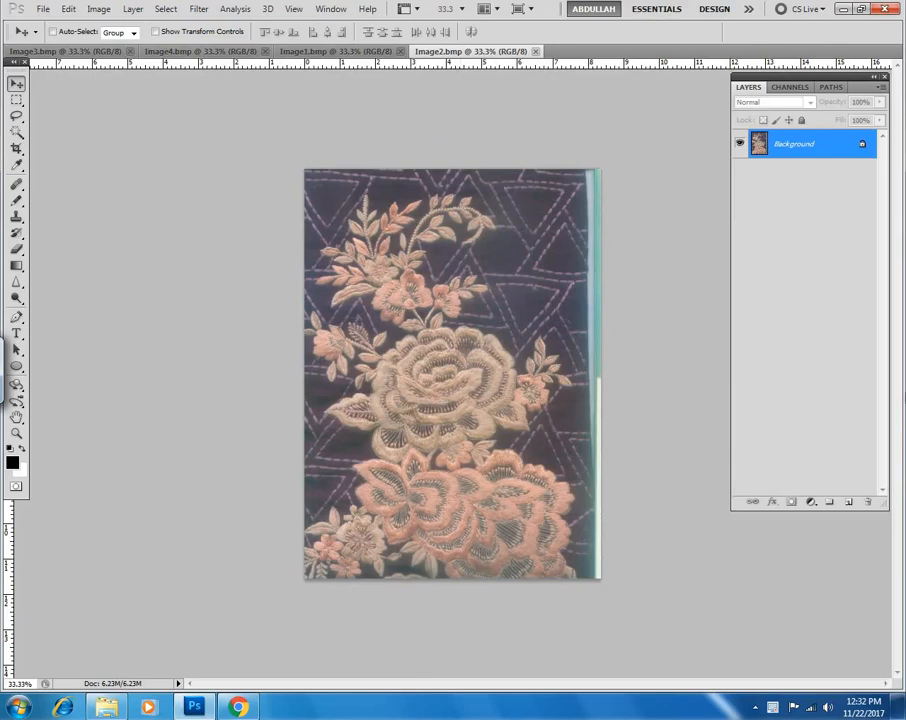
# Bring up Image1.bmp as a docked document and convert its locked background into a regular layer.
pyautogui.moveTo(335, 51); pyautogui.dragTo(354, 202)
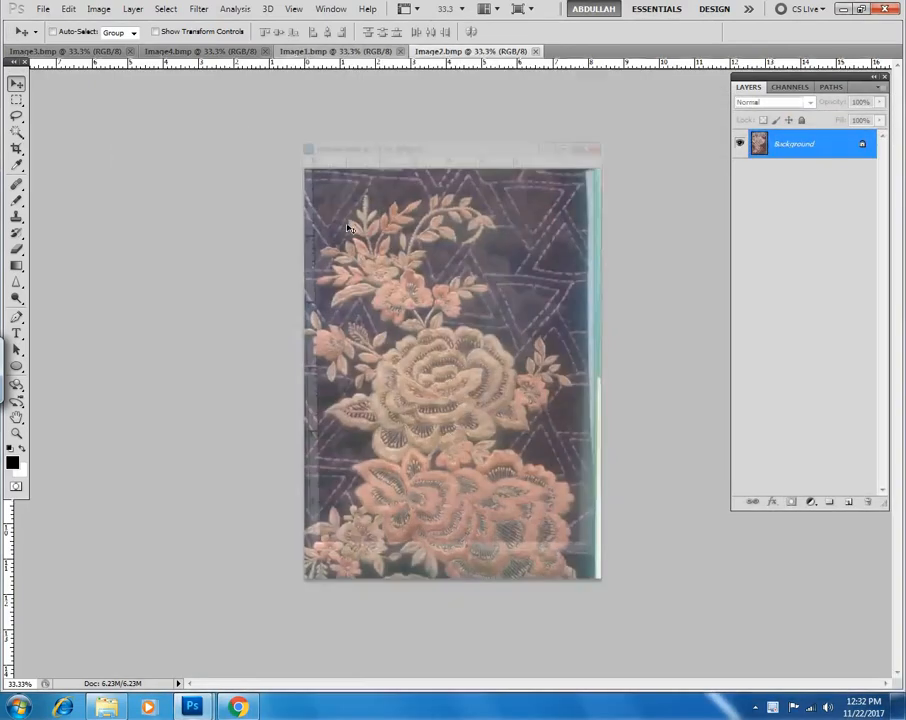
pyautogui.scroll(-2, 441, 323)
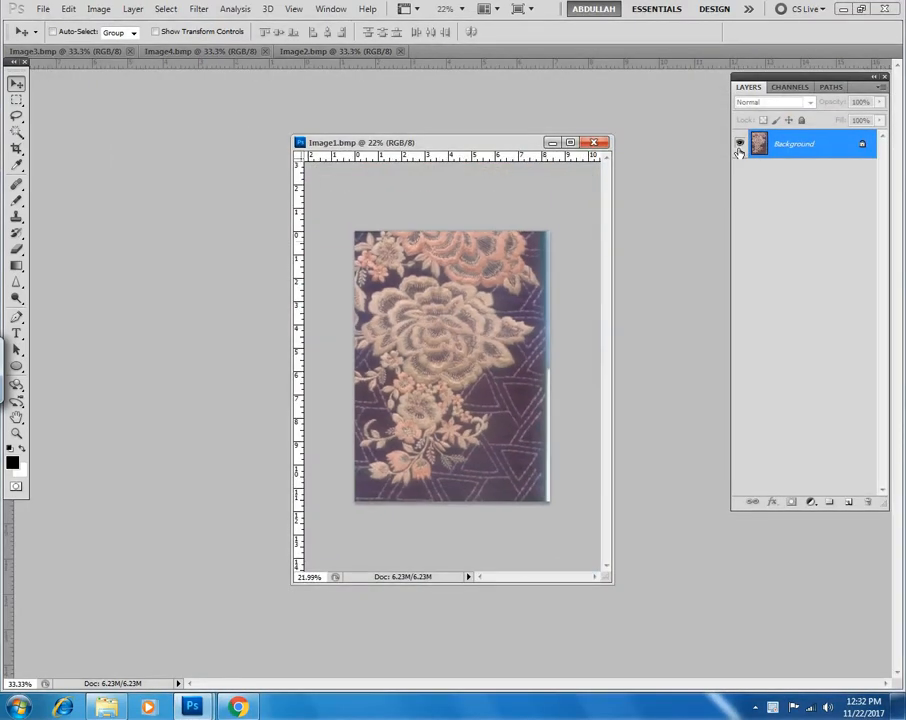
pyautogui.moveTo(483, 145); pyautogui.dragTo(558, 65)
pyautogui.moveTo(477, 375); pyautogui.dragTo(400, 374)
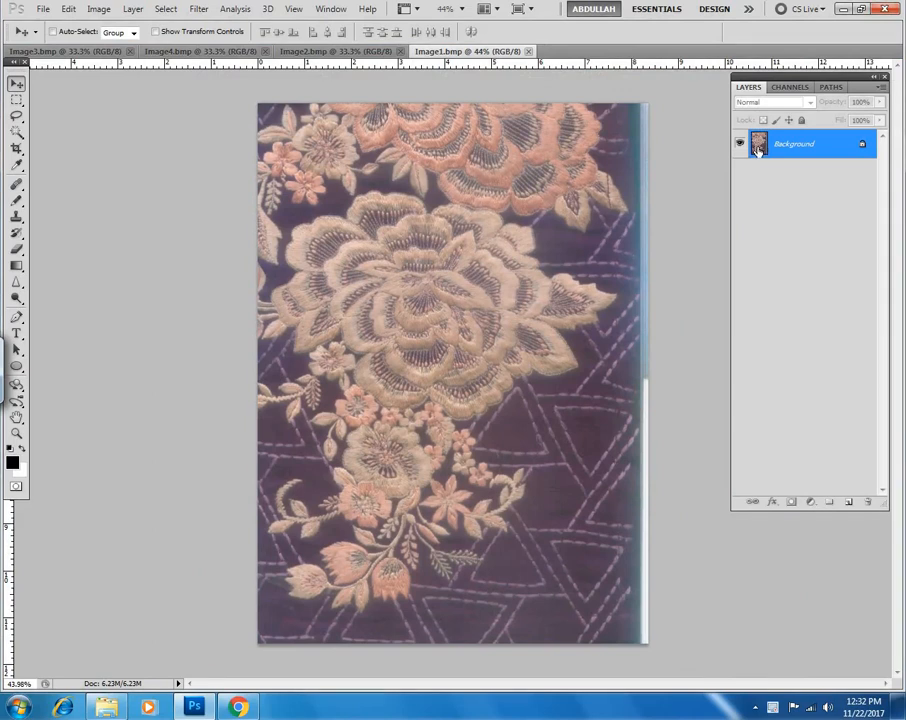
pyautogui.doubleClick(759, 147)
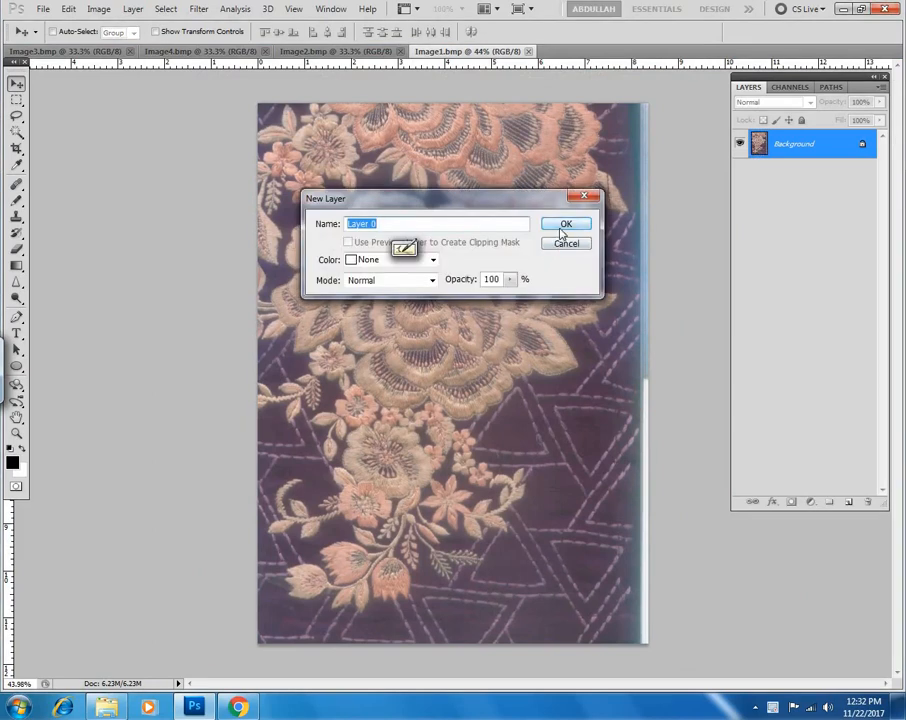
pyautogui.click(566, 224)
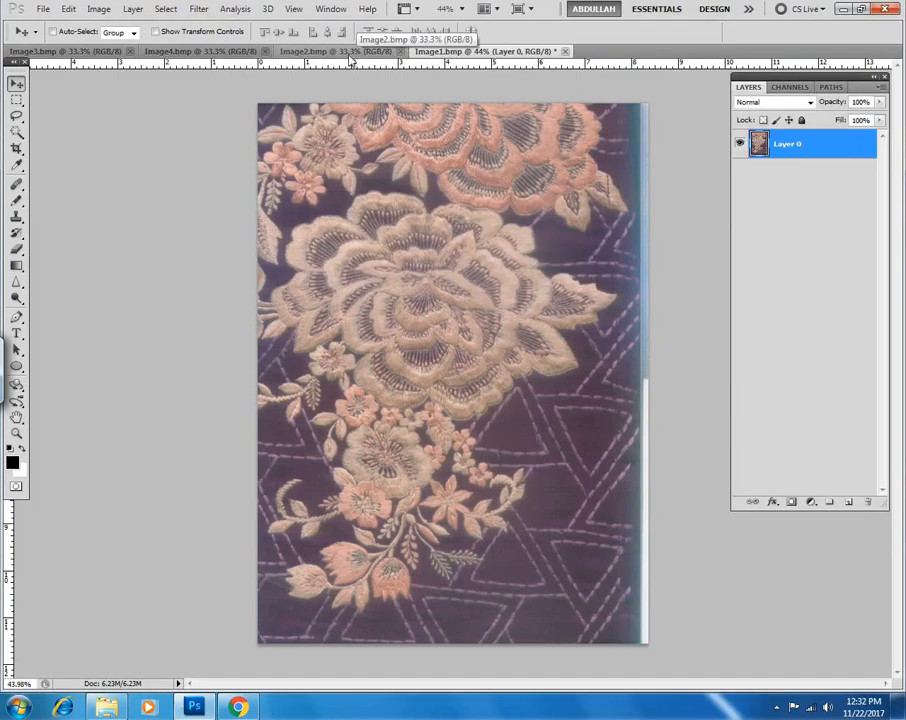
# Float Image2.bmp in its own window and copy its picture into Image1.bmp as a new layer.
pyautogui.moveTo(335, 51); pyautogui.dragTo(504, 147)
pyautogui.moveTo(443, 366); pyautogui.dragTo(412, 366)
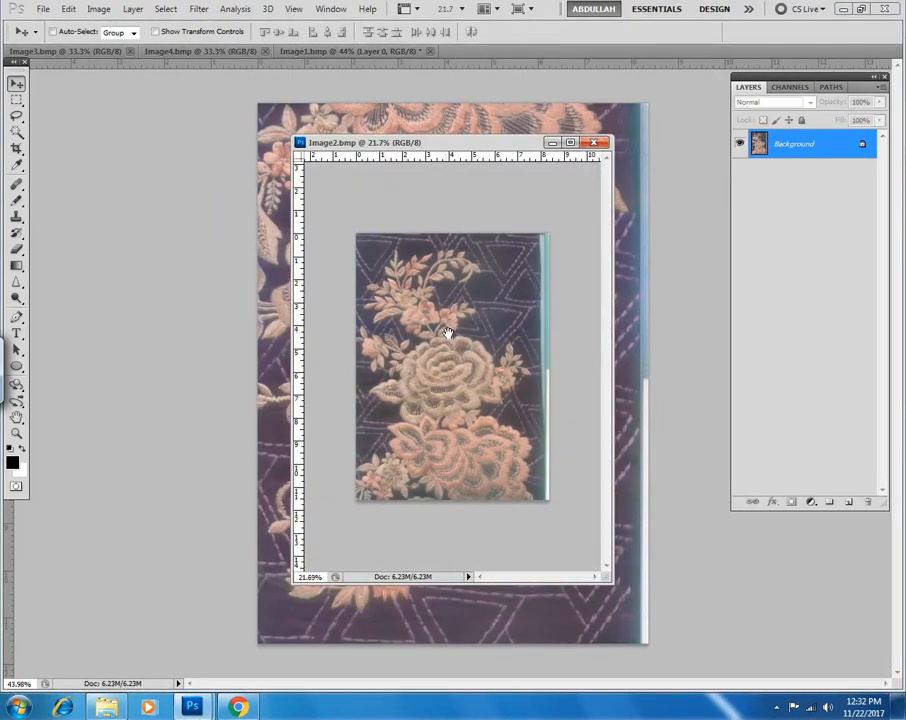
pyautogui.moveTo(474, 148)
pyautogui.mouseDown()
pyautogui.moveTo(478, 173)
pyautogui.moveTo(475, 148)
pyautogui.mouseUp()
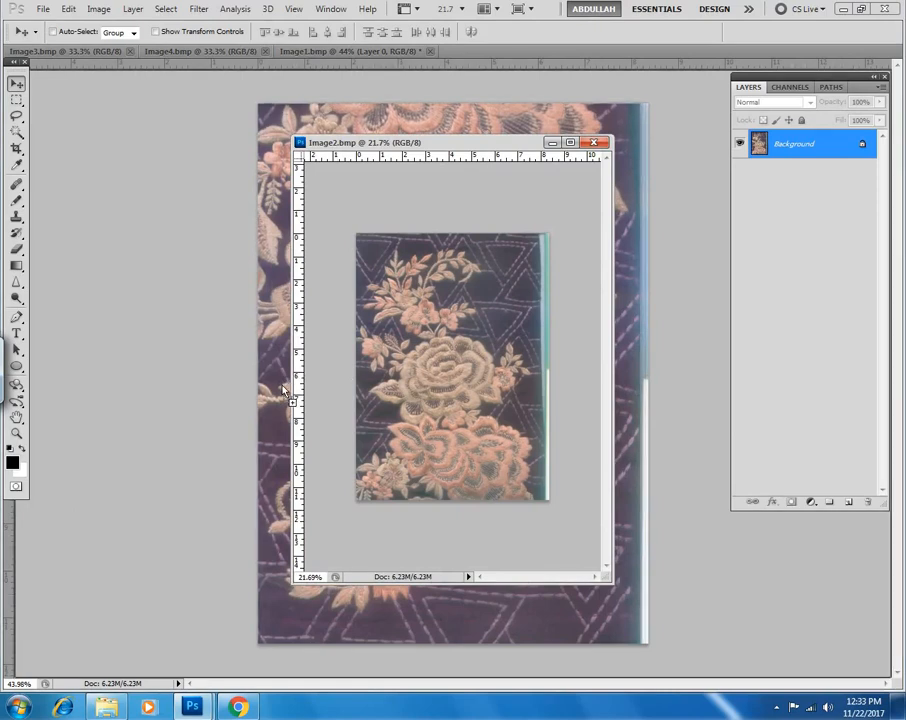
pyautogui.moveTo(284, 391); pyautogui.dragTo(283, 391)
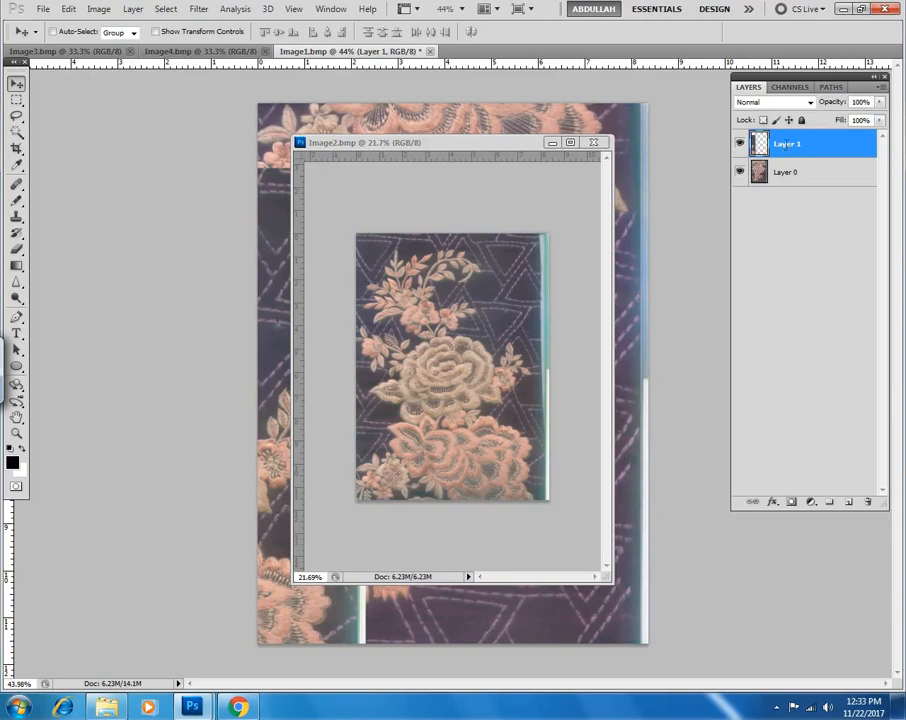
# Rename the added layer as 2 and the original layer as 1, and close Image2.bmp.
pyautogui.doubleClick(786, 144)
pyautogui.write('2')
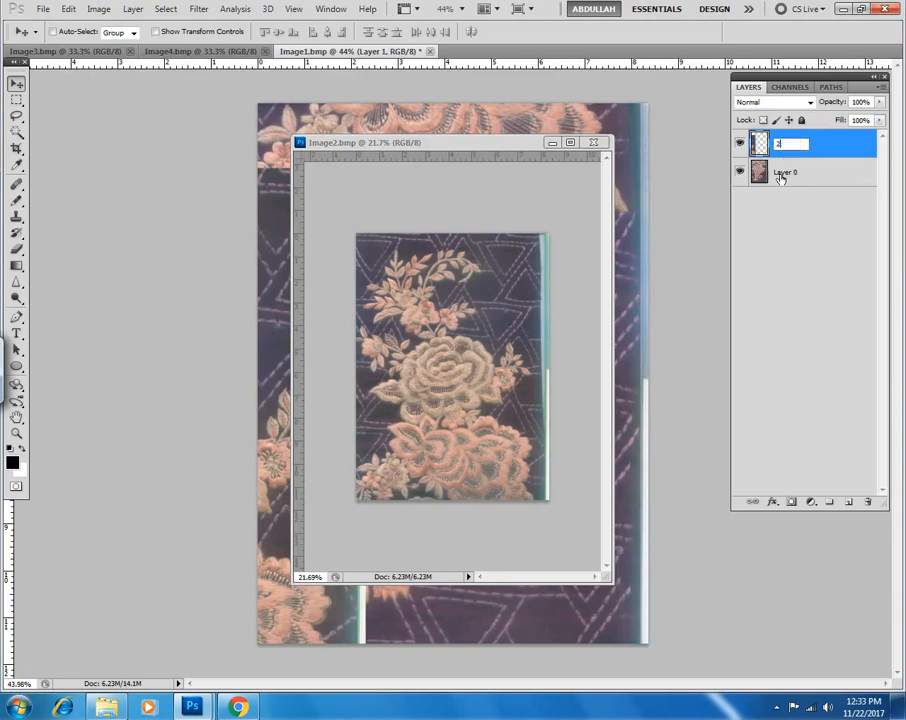
pyautogui.doubleClick(787, 172)
pyautogui.write('1')
pyautogui.click(770, 146)
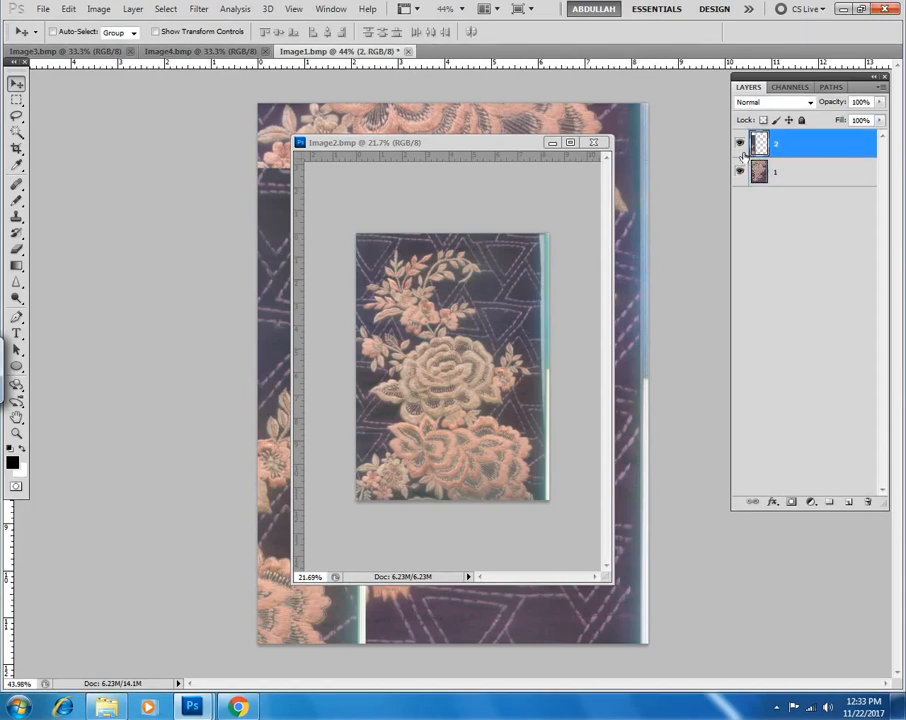
pyautogui.click(590, 155)
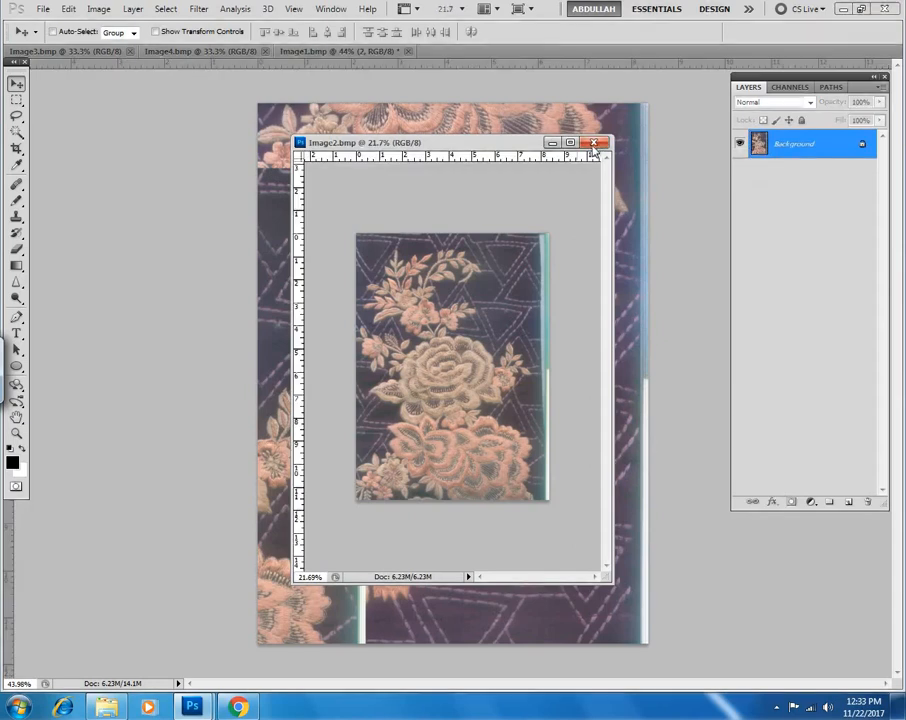
pyautogui.click(594, 142)
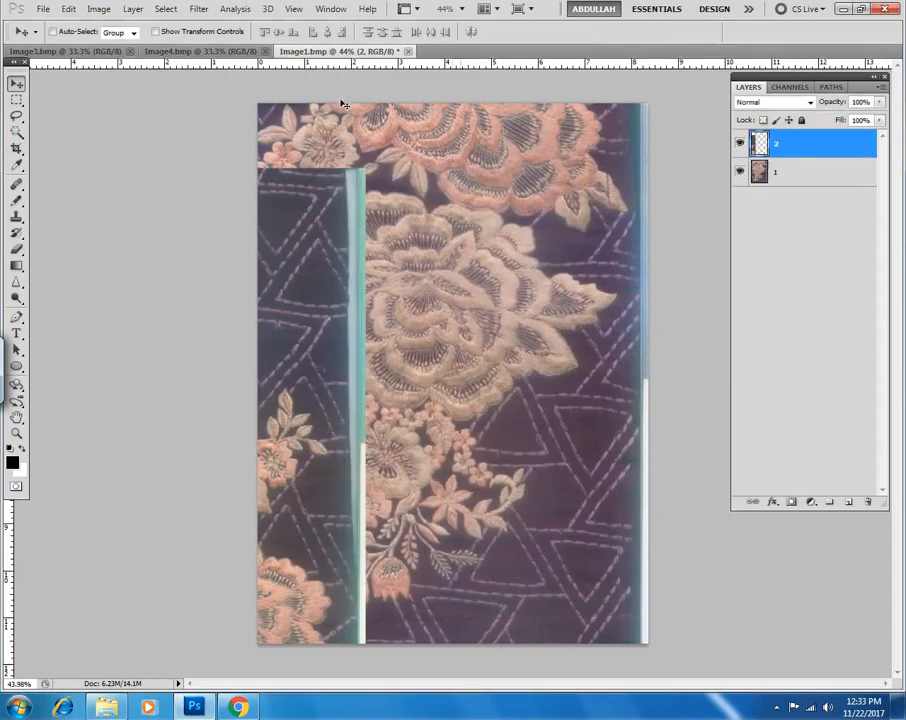
# Float Image3.bmp in its own window and copy its picture into Image1.bmp as a new layer.
pyautogui.moveTo(64, 50); pyautogui.dragTo(530, 334)
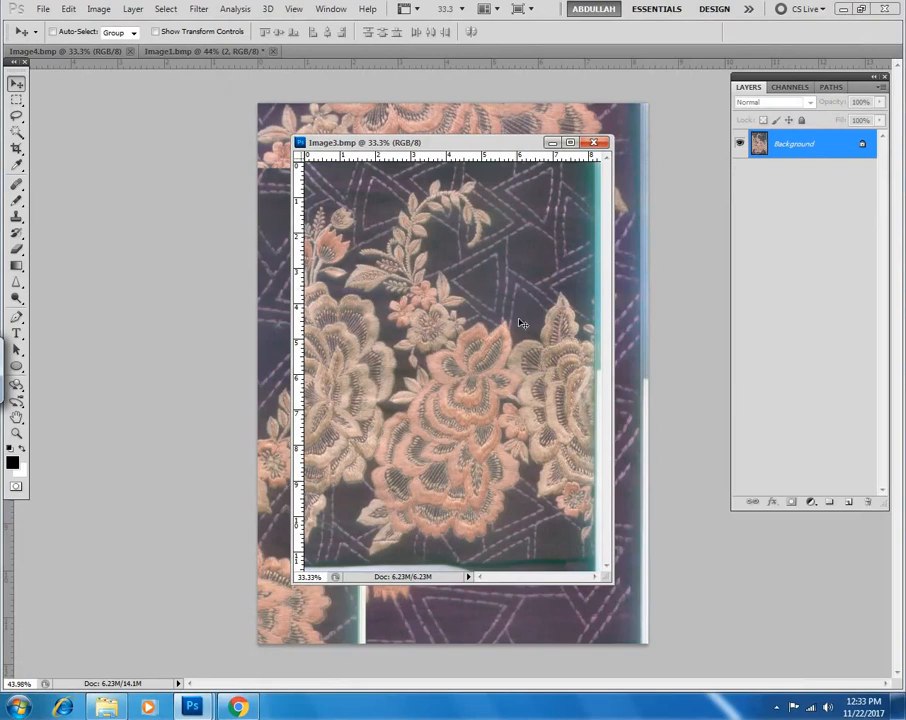
pyautogui.click(449, 341)
pyautogui.click(447, 265)
pyautogui.moveTo(822, 149); pyautogui.dragTo(524, 120)
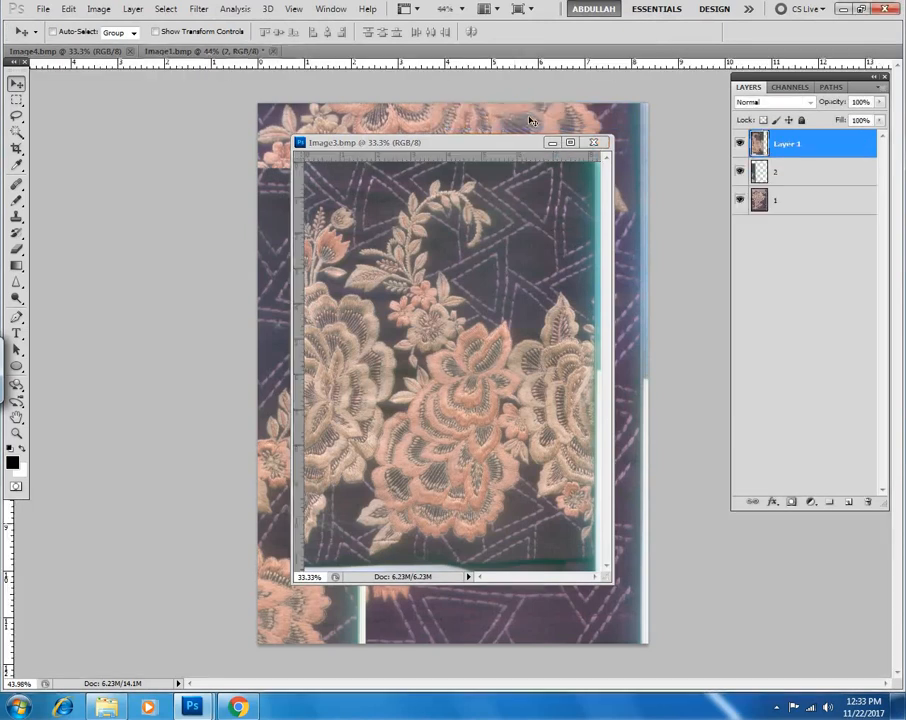
# Rename the newly added layer as 3 and close Image3.bmp.
pyautogui.doubleClick(786, 145)
pyautogui.write('3')
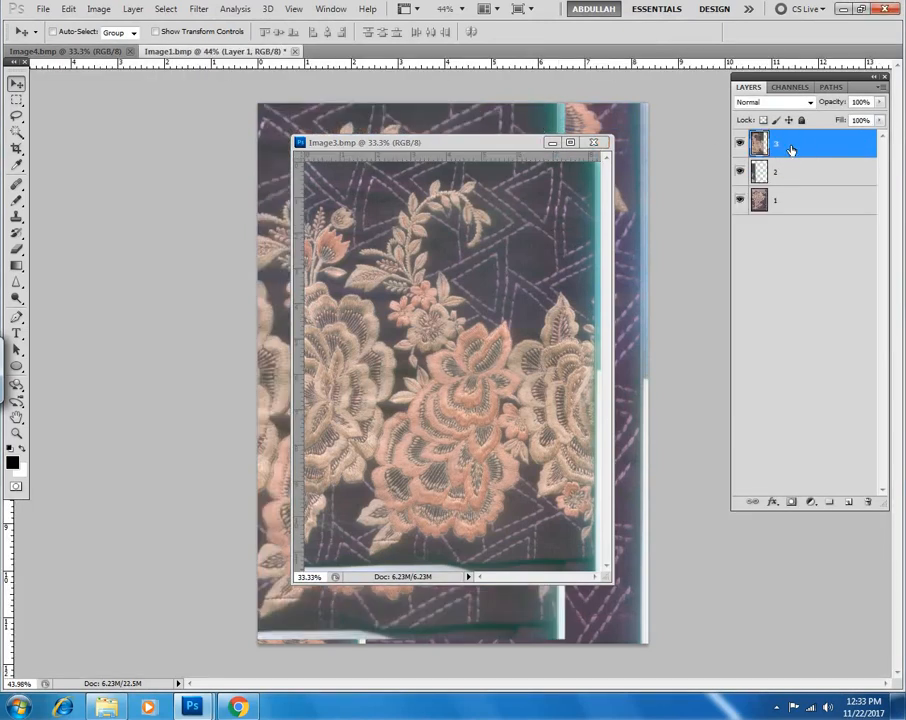
pyautogui.click(788, 166)
pyautogui.click(788, 147)
pyautogui.moveTo(502, 146); pyautogui.dragTo(500, 162)
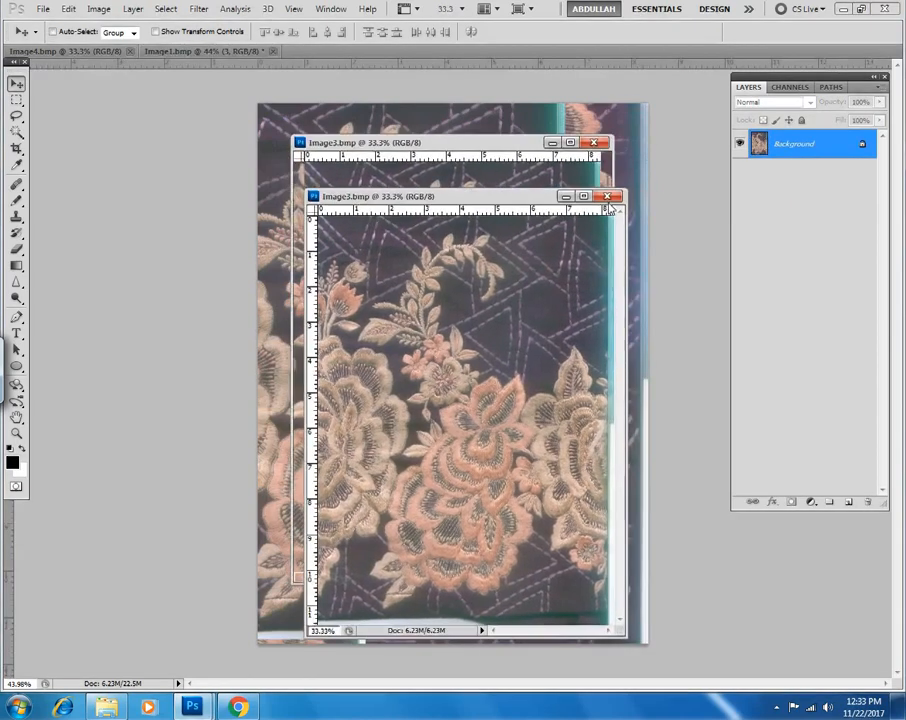
pyautogui.click(591, 158)
# Float Image4.bmp in its own window, copy its entire picture, and return to Image1.bmp.
pyautogui.moveTo(90, 53); pyautogui.dragTo(461, 145)
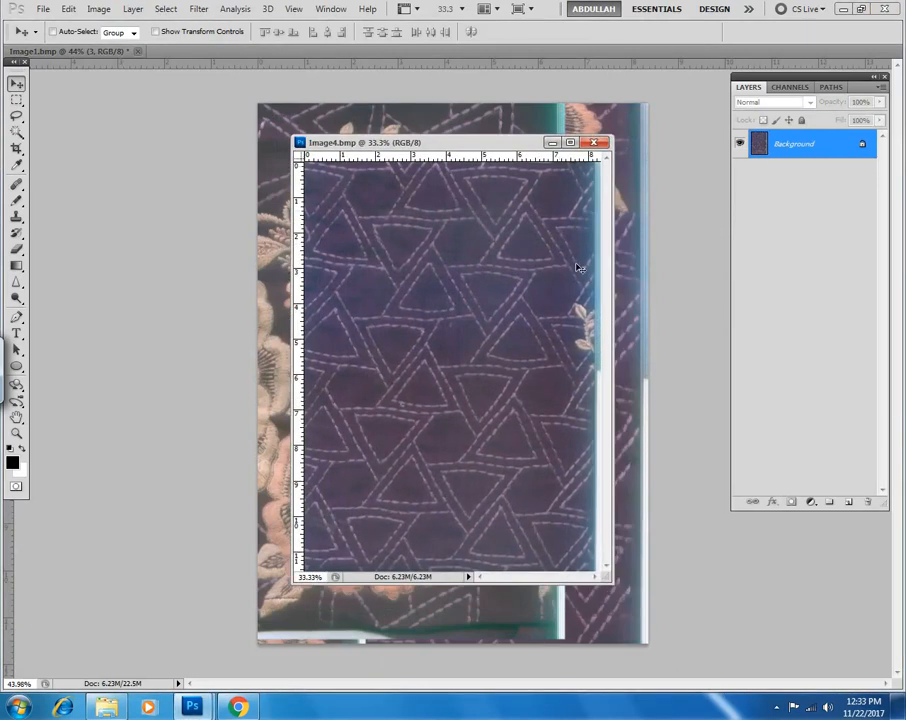
pyautogui.click(502, 328)
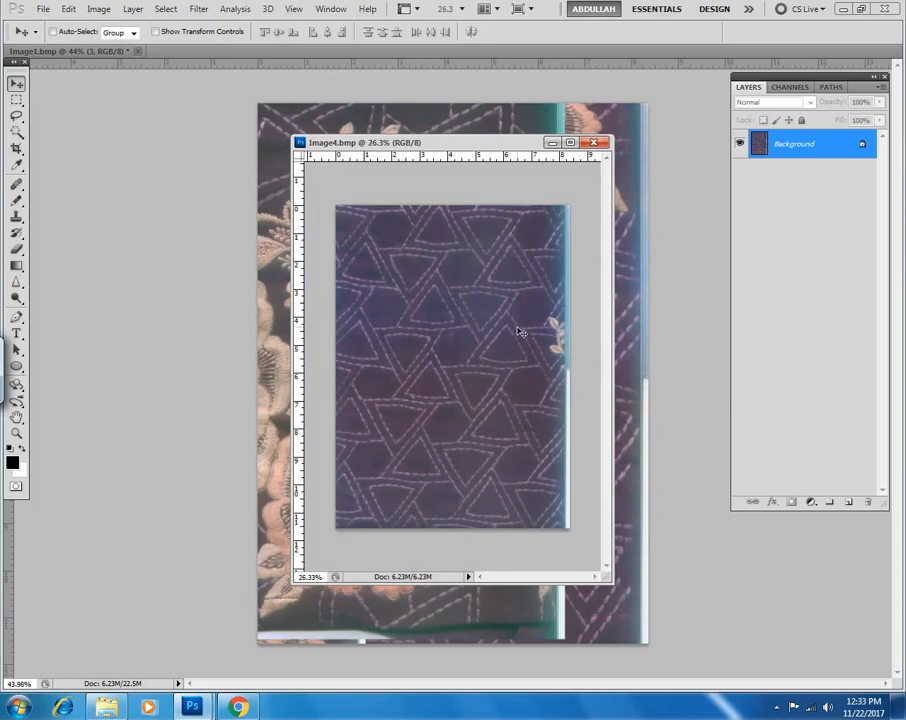
pyautogui.hotkey('ctrl', 'a')
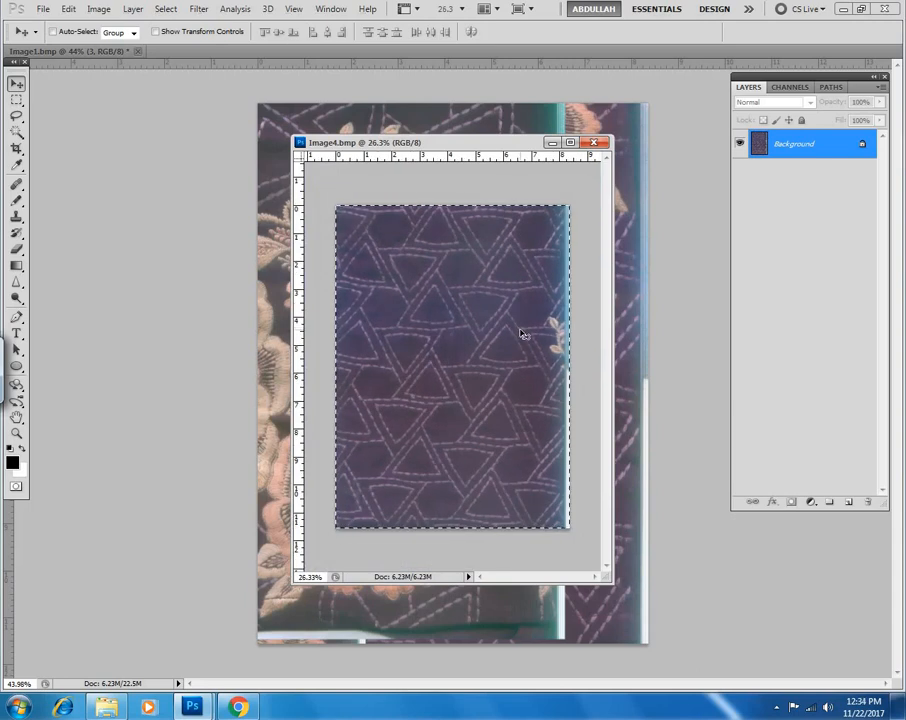
pyautogui.click(520, 113)
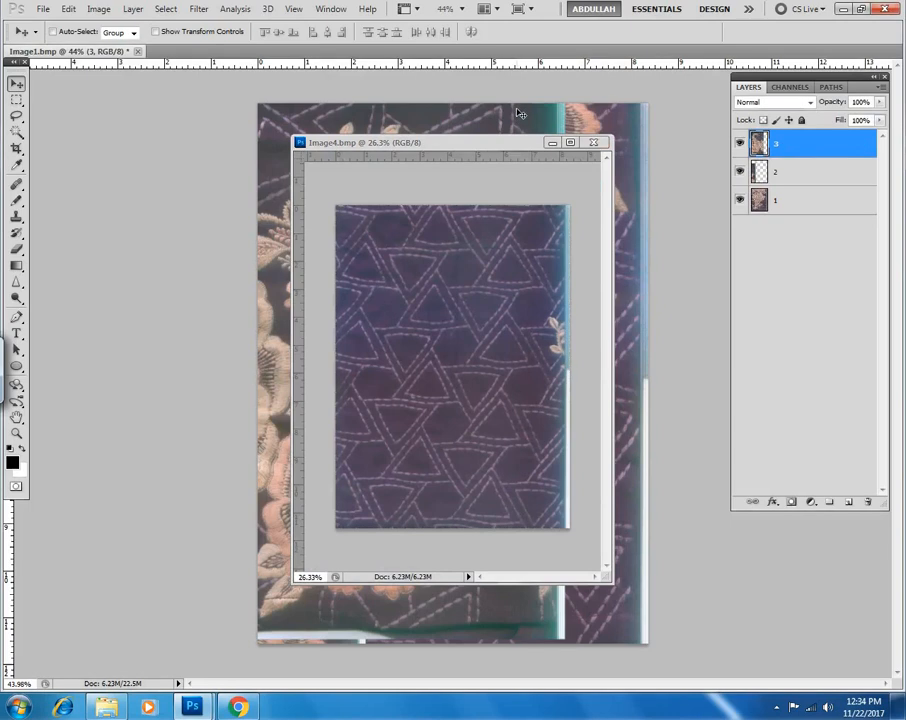
# Add a new layer named 4 to Image1.bmp and paste the copied Image4 picture into it.
pyautogui.click(847, 503)
pyautogui.doubleClick(787, 146)
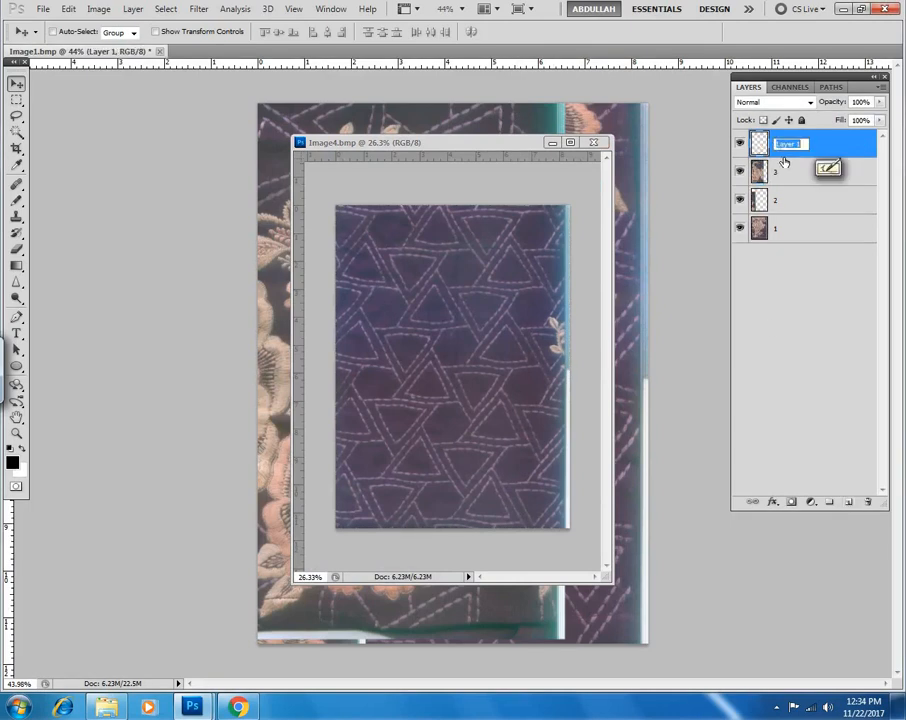
pyautogui.write('4')
pyautogui.press('Return')
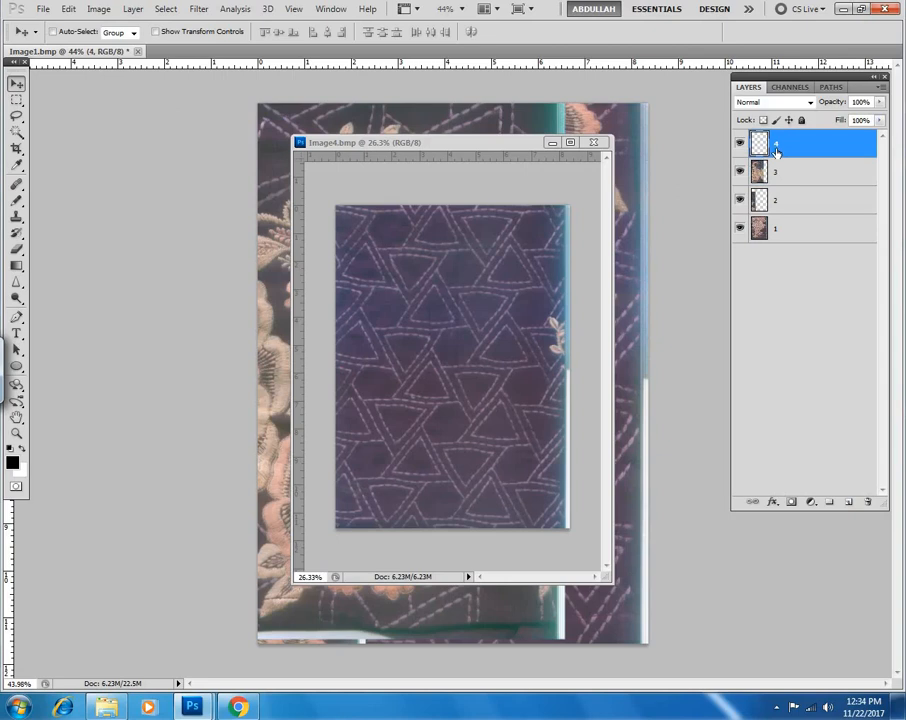
pyautogui.hotkey('ctrl', 'v')
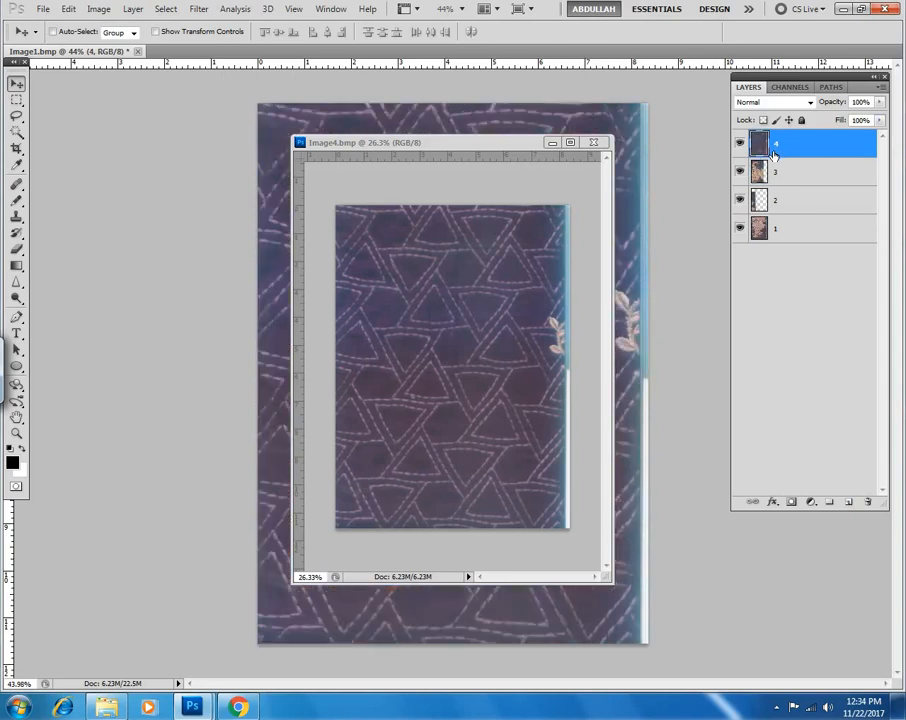
# Close the floating Image4.bmp document, leaving only the combined Image1.bmp open.
pyautogui.click(484, 183)
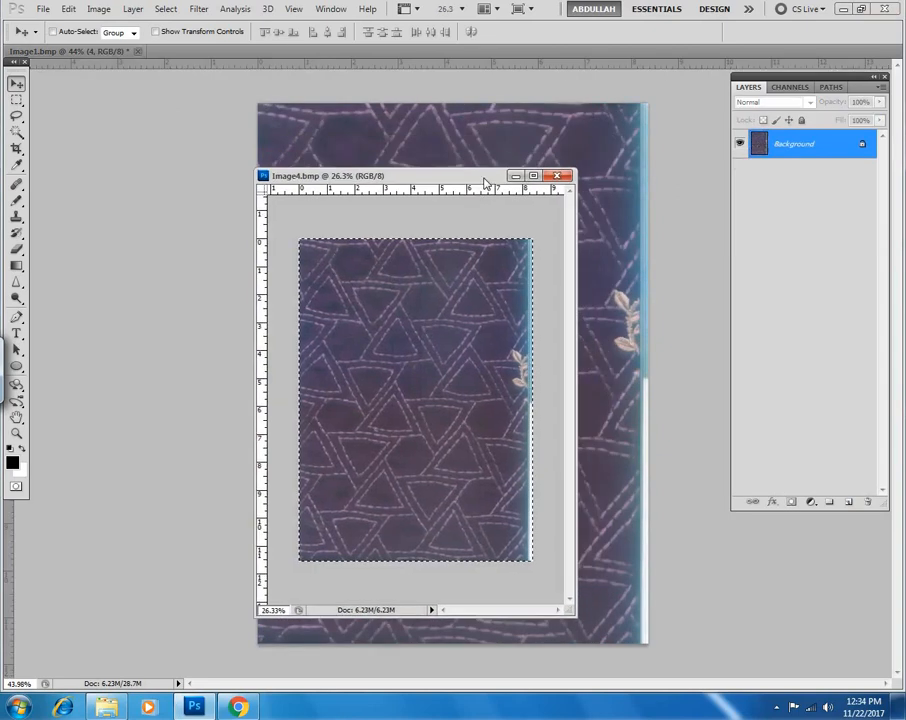
pyautogui.hotkey('ctrl', 'a')
pyautogui.click(595, 143)
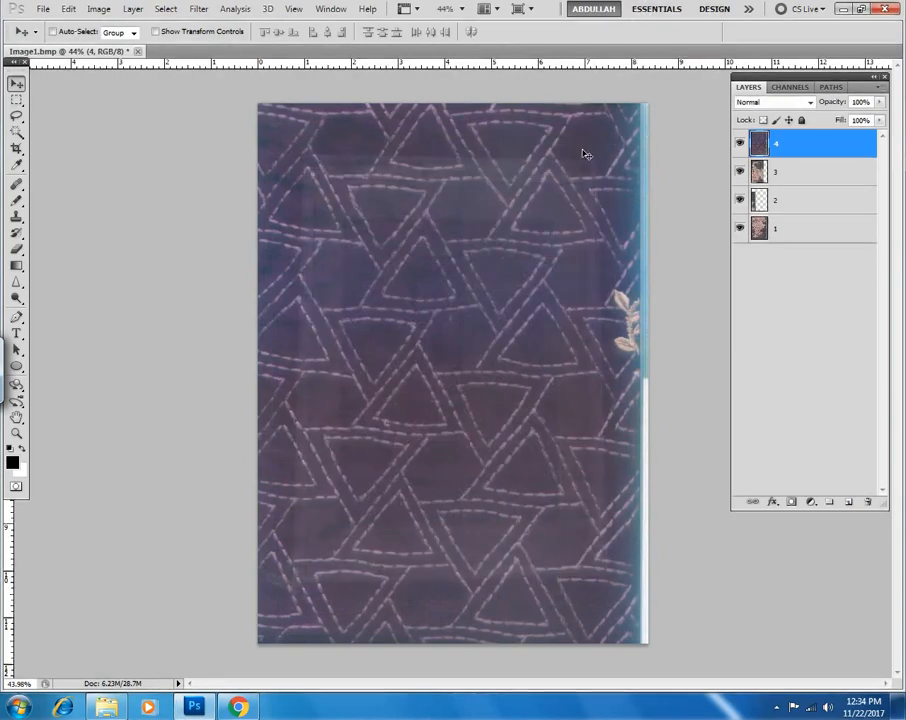
# Shift layer 4 slightly down and to the left on the canvas.
pyautogui.scroll(-2, 510, 291)
pyautogui.moveTo(536, 320); pyautogui.dragTo(517, 328)
pyautogui.scroll(-1, 484, 371)
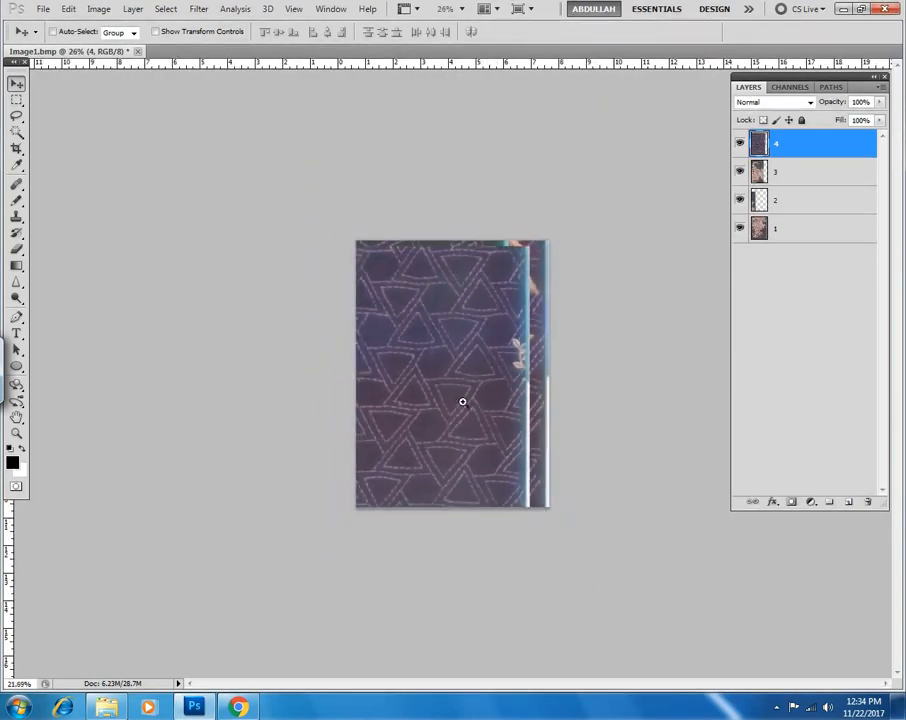
pyautogui.scroll(2, 491, 406)
pyautogui.moveTo(528, 373); pyautogui.dragTo(480, 385)
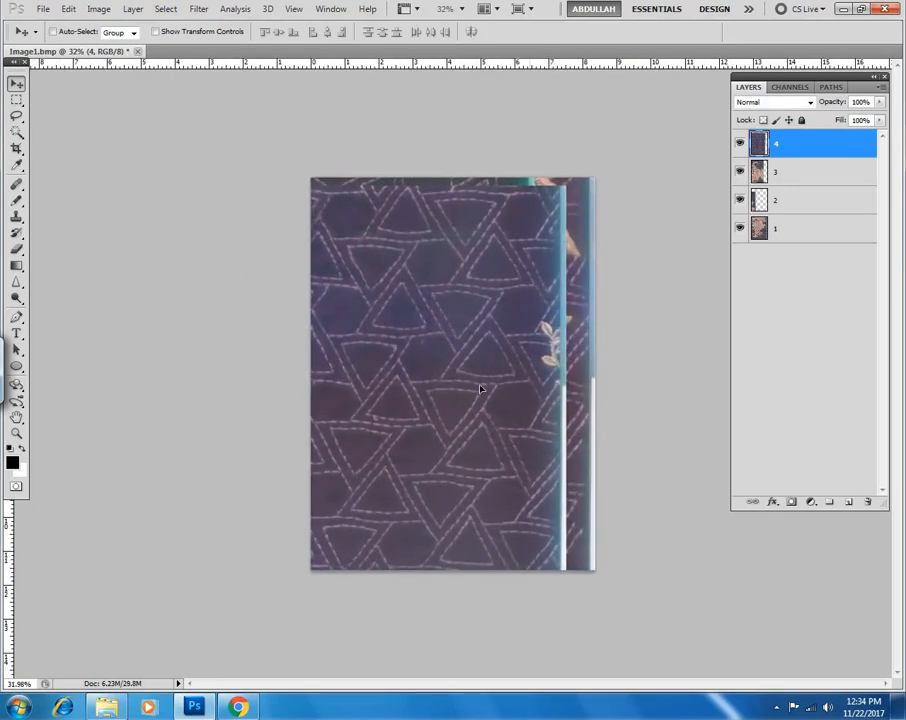
# Hide layers 4 and 3, and move layer 2 up so its flowers overlap the matching ones at layer 1's upper edge.
pyautogui.click(739, 144)
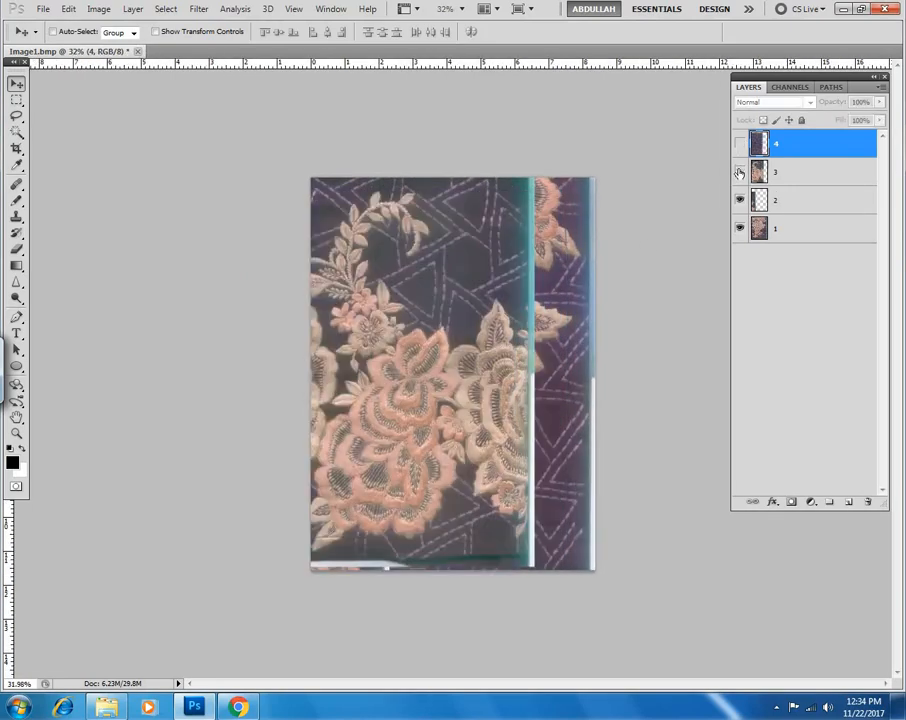
pyautogui.click(739, 172)
pyautogui.click(792, 203)
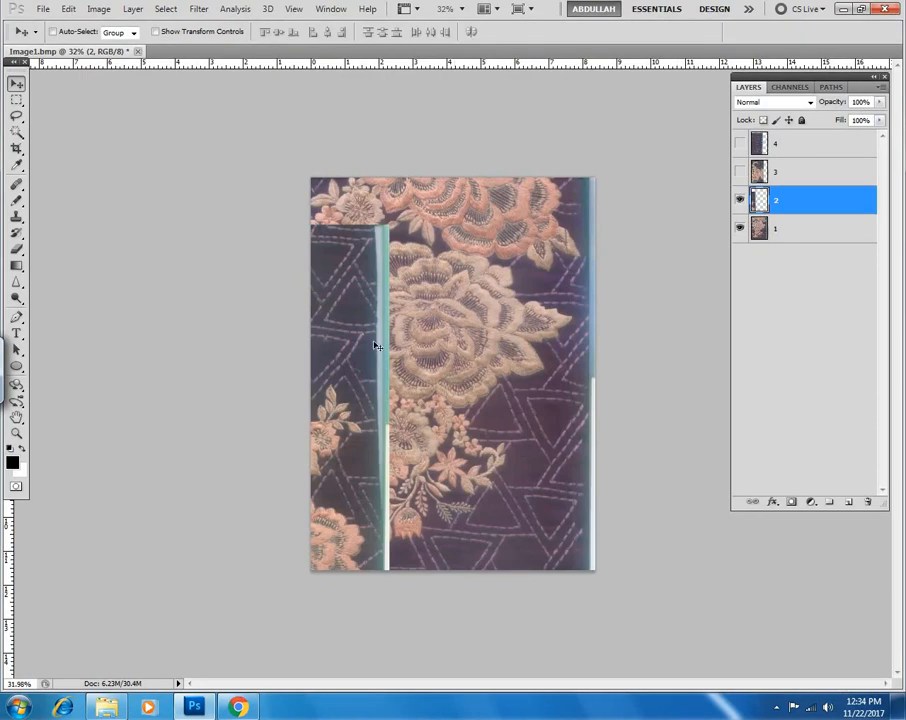
pyautogui.moveTo(347, 472); pyautogui.dragTo(511, 218)
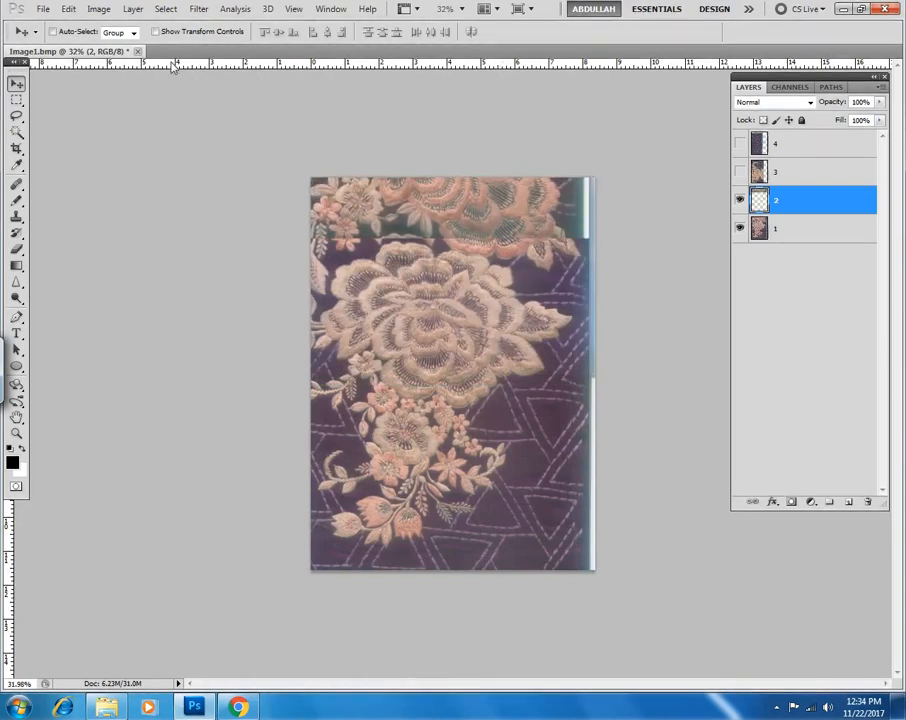
# Enlarge the canvas with Reveal All so the full extent of every layer fits, and fit the document in view.
pyautogui.click(98, 10)
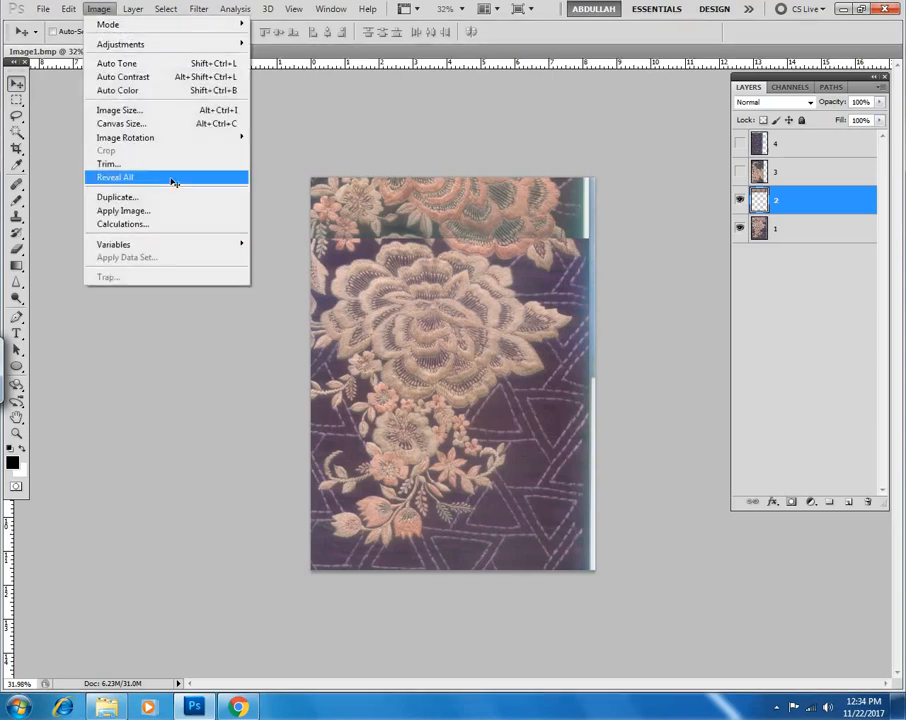
pyautogui.click(158, 180)
pyautogui.hotkey('ctrl', '0')
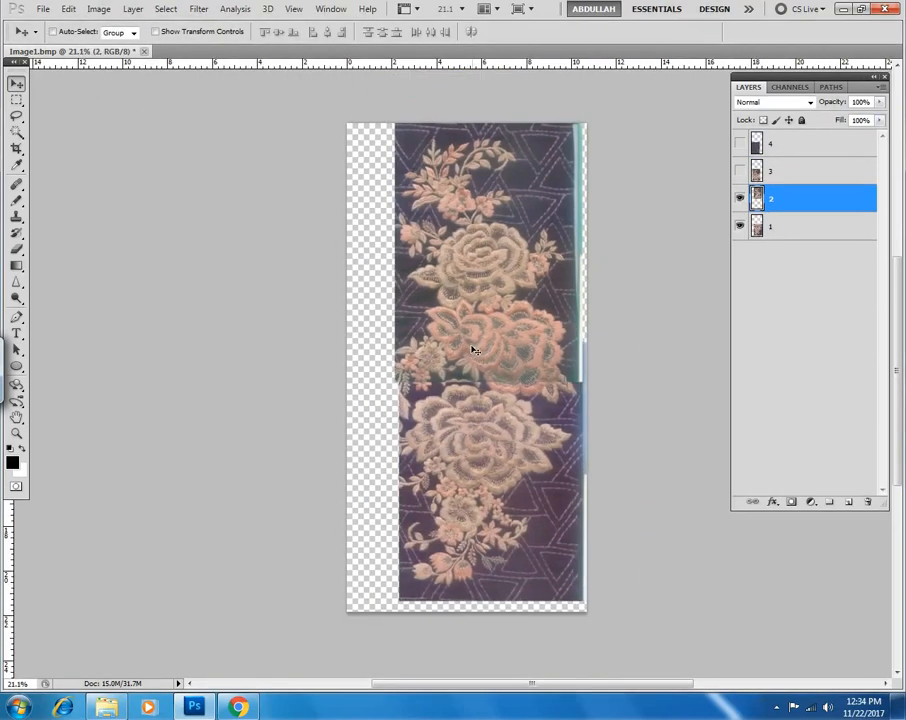
pyautogui.hotkey('alt', 'i')
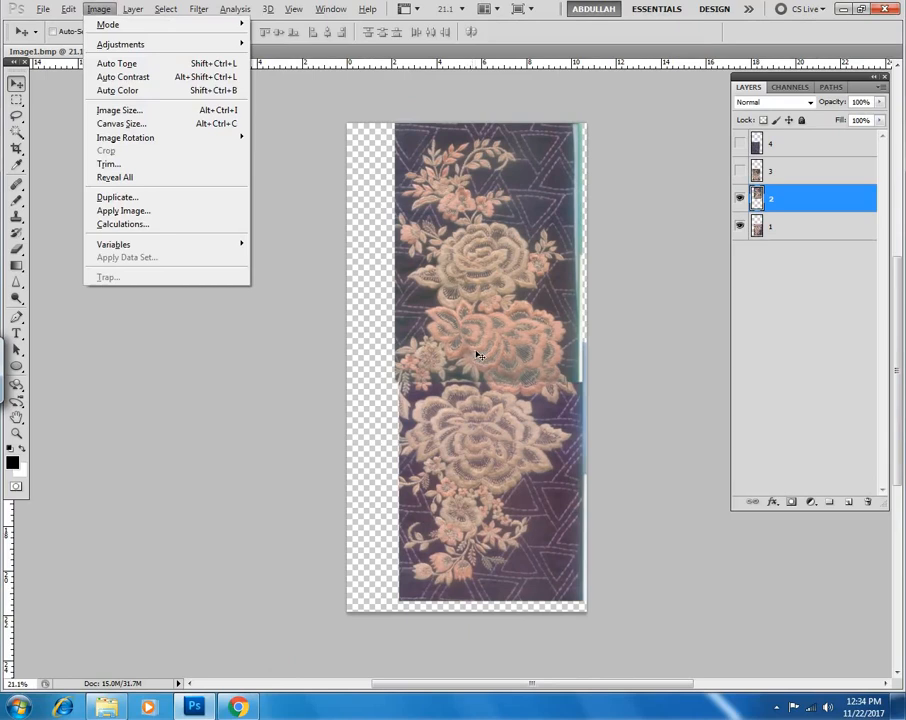
pyautogui.press('Escape')
# Invert the colours of layer 2 to make it stand out against layer 1.
pyautogui.moveTo(597, 377); pyautogui.dragTo(630, 375)
pyautogui.moveTo(490, 381); pyautogui.dragTo(534, 359)
pyautogui.moveTo(536, 359); pyautogui.dragTo(534, 333)
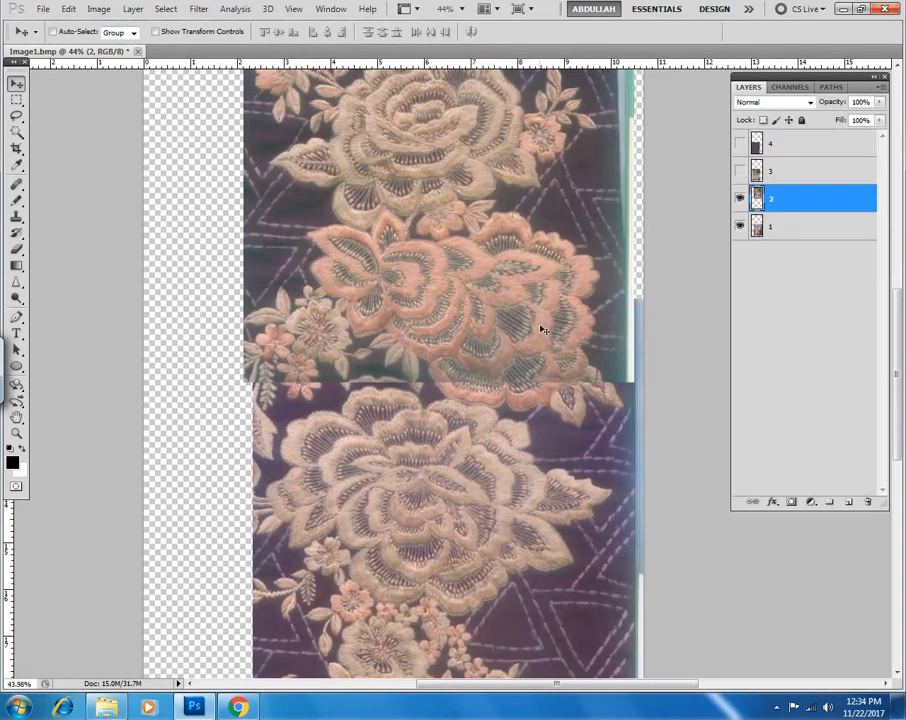
pyautogui.hotkey('ctrl', 'i')
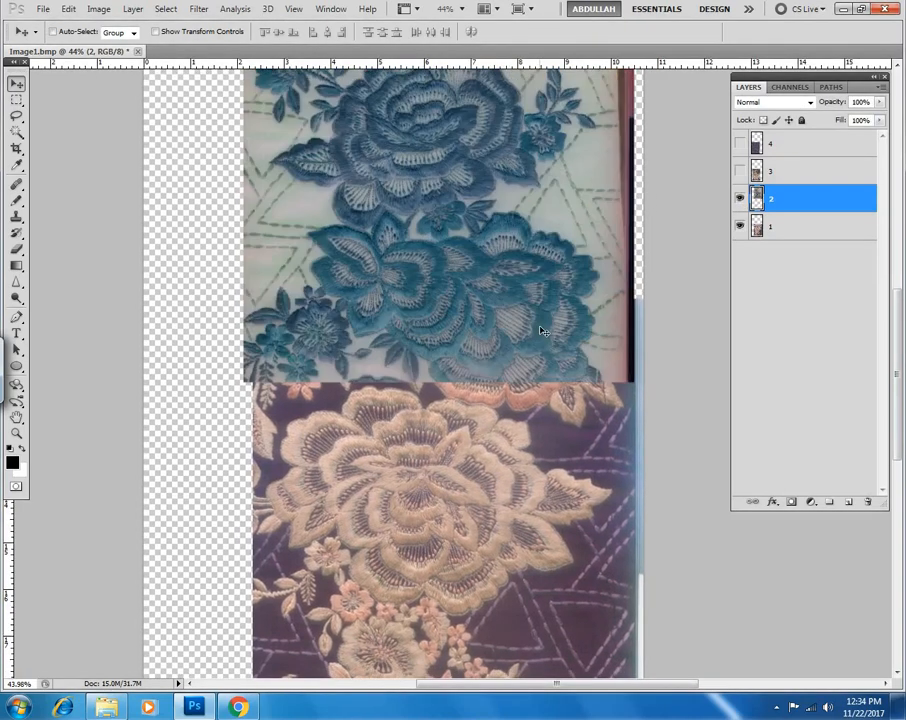
pyautogui.moveTo(509, 355); pyautogui.dragTo(513, 354)
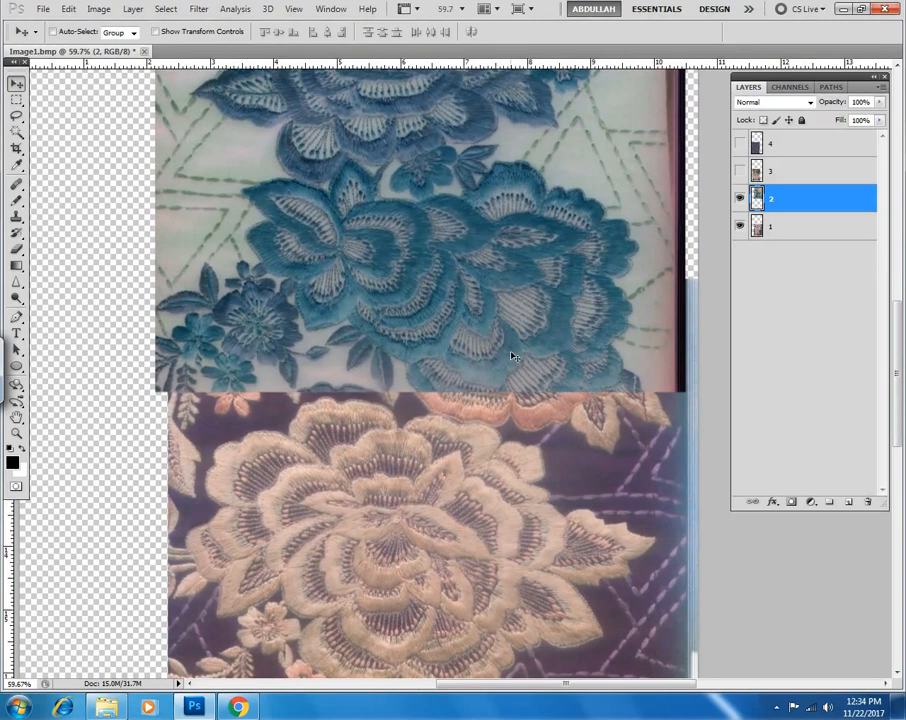
# Lower layer 2's opacity to 60% and keep that layer selected.
pyautogui.click(879, 102)
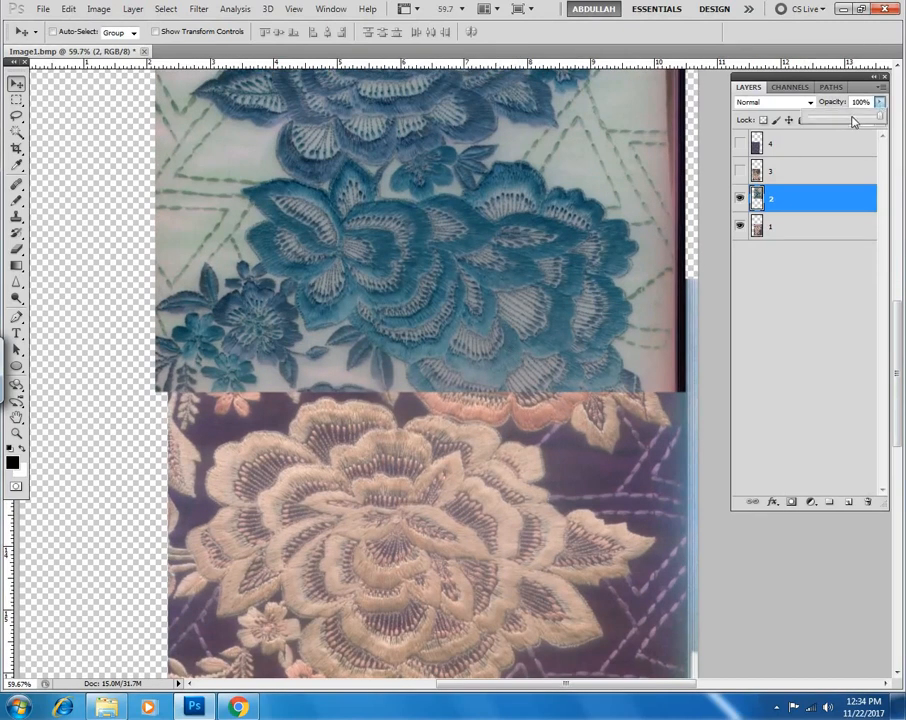
pyautogui.moveTo(853, 121); pyautogui.dragTo(850, 121)
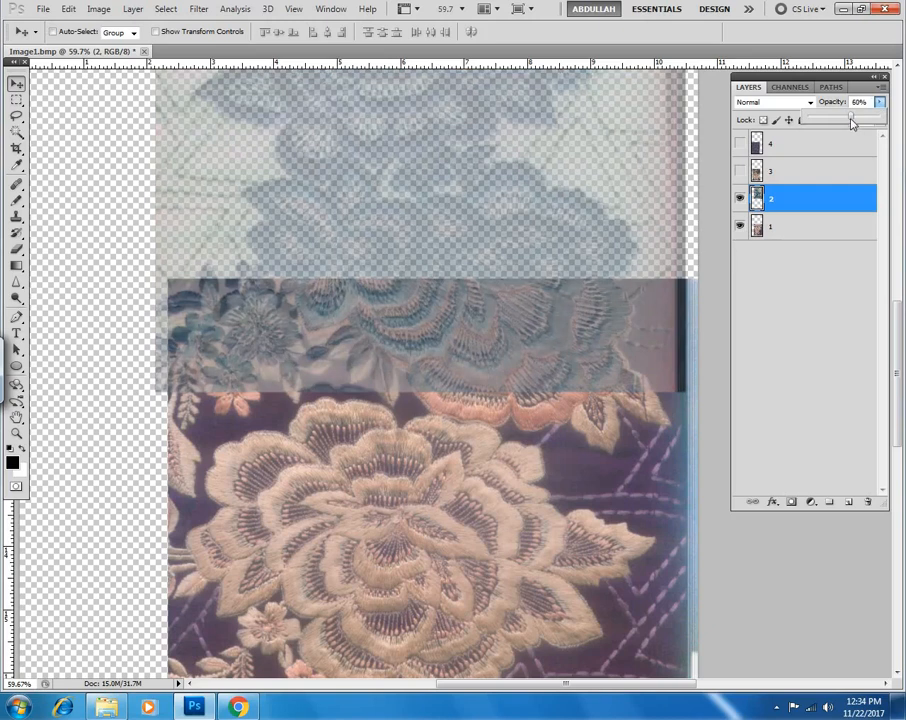
pyautogui.click(807, 228)
pyautogui.click(803, 200)
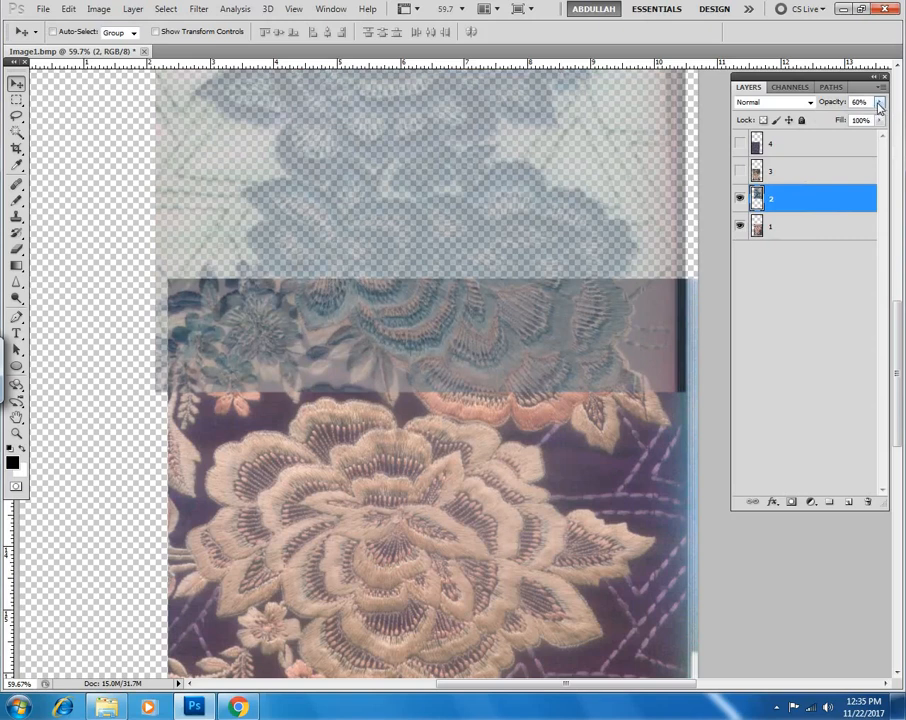
# Raise layer 2's opacity back to 100% and keep that layer selected.
pyautogui.click(881, 104)
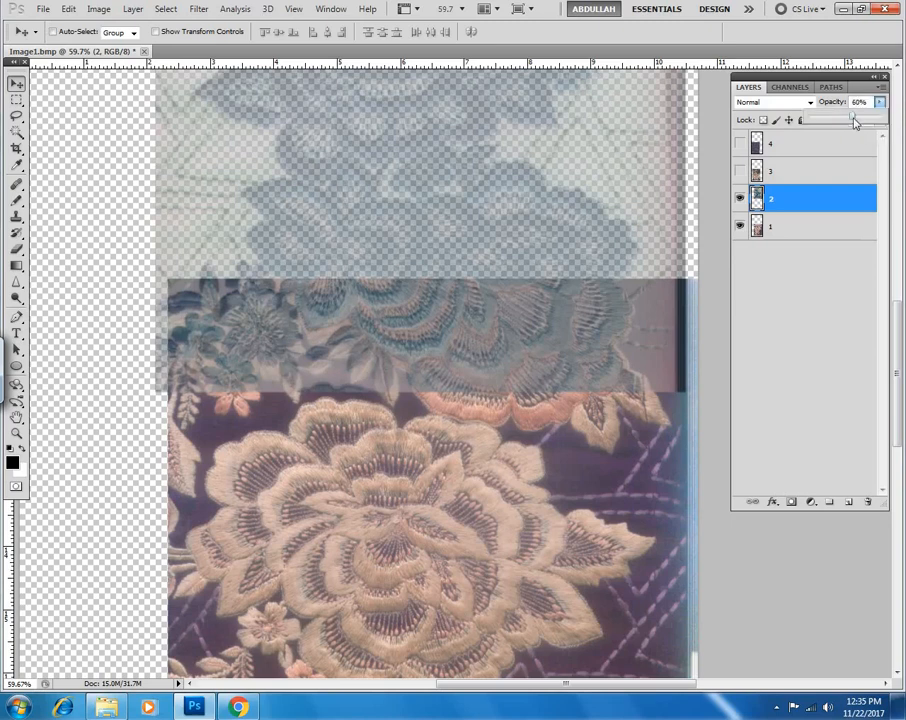
pyautogui.moveTo(855, 121); pyautogui.dragTo(882, 121)
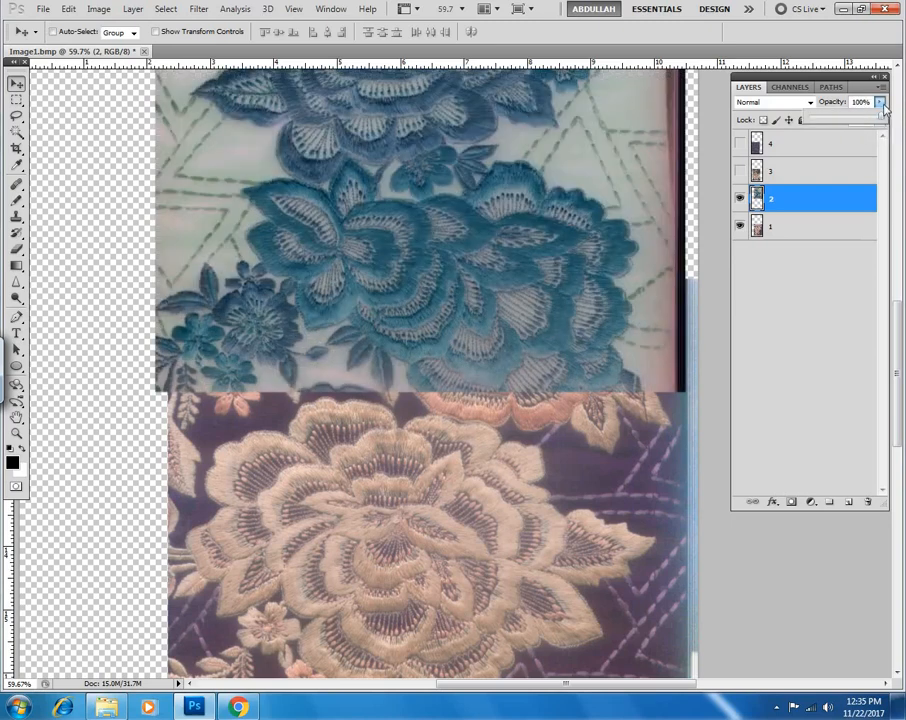
pyautogui.click(882, 108)
pyautogui.click(828, 253)
pyautogui.click(810, 200)
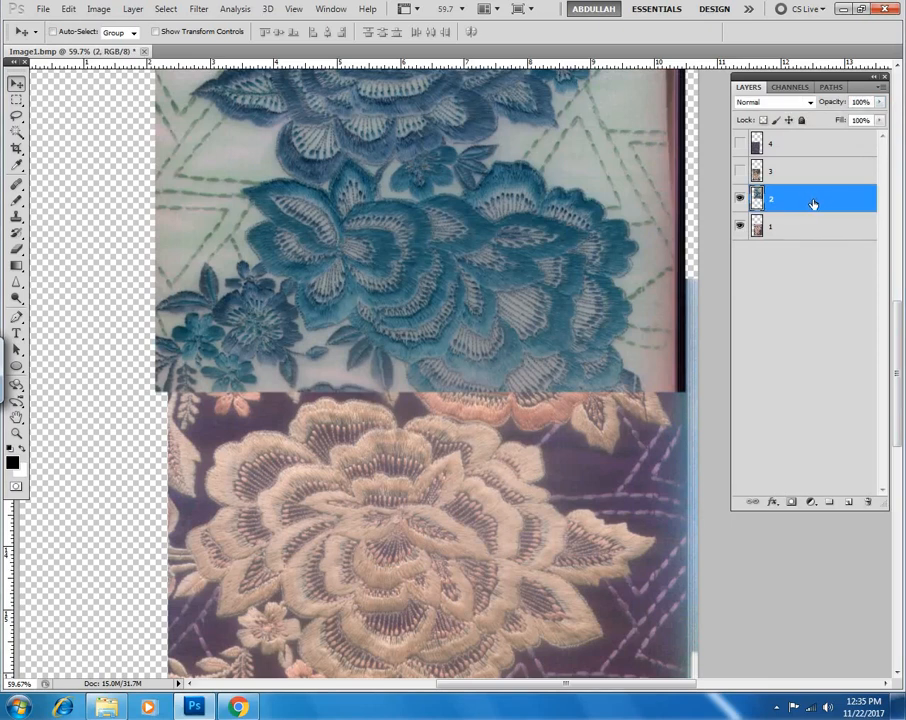
# Try 20%, 10% and 40% opacity on layer 2, and settle on 60%.
pyautogui.press('2')
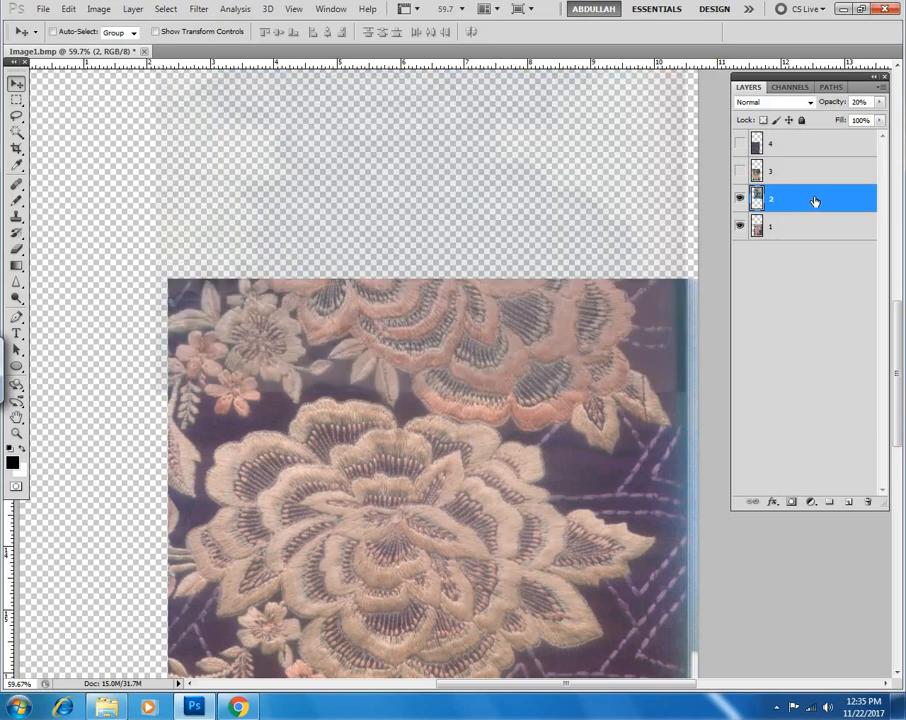
pyautogui.press('1')
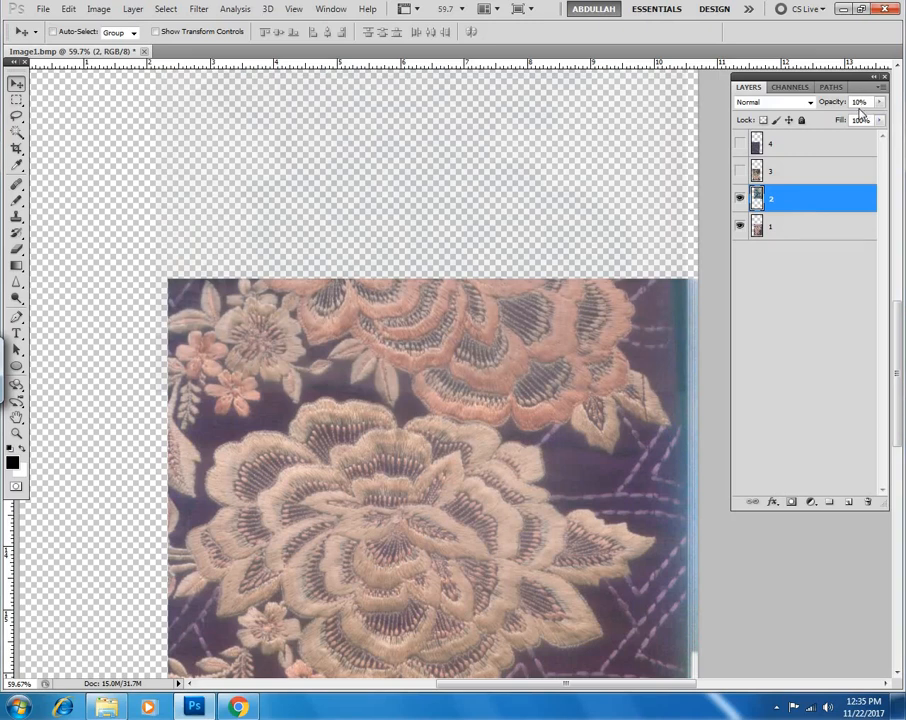
pyautogui.press('4')
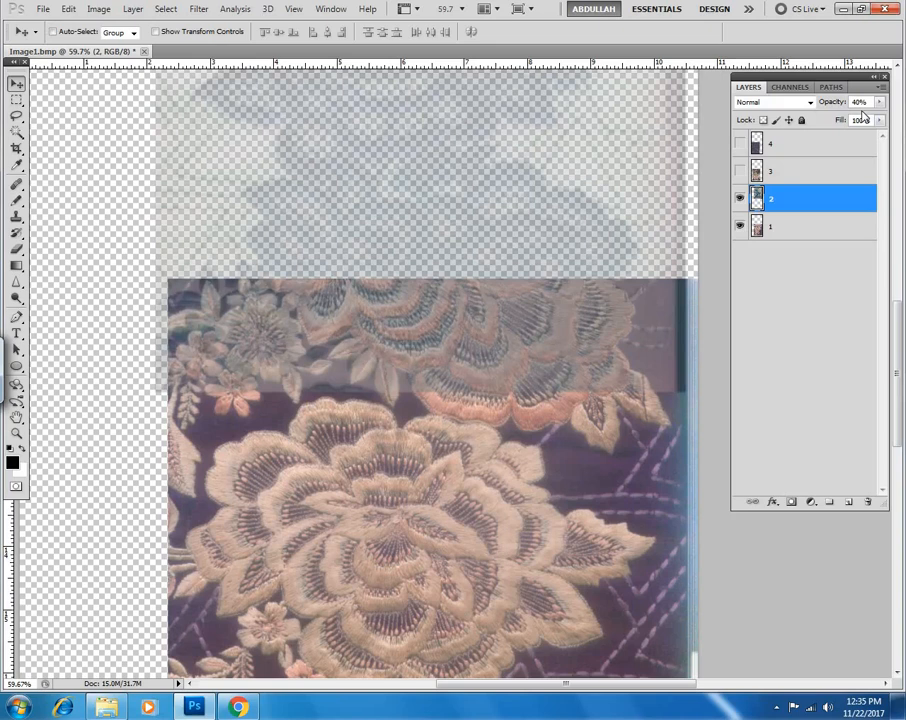
pyautogui.press('6')
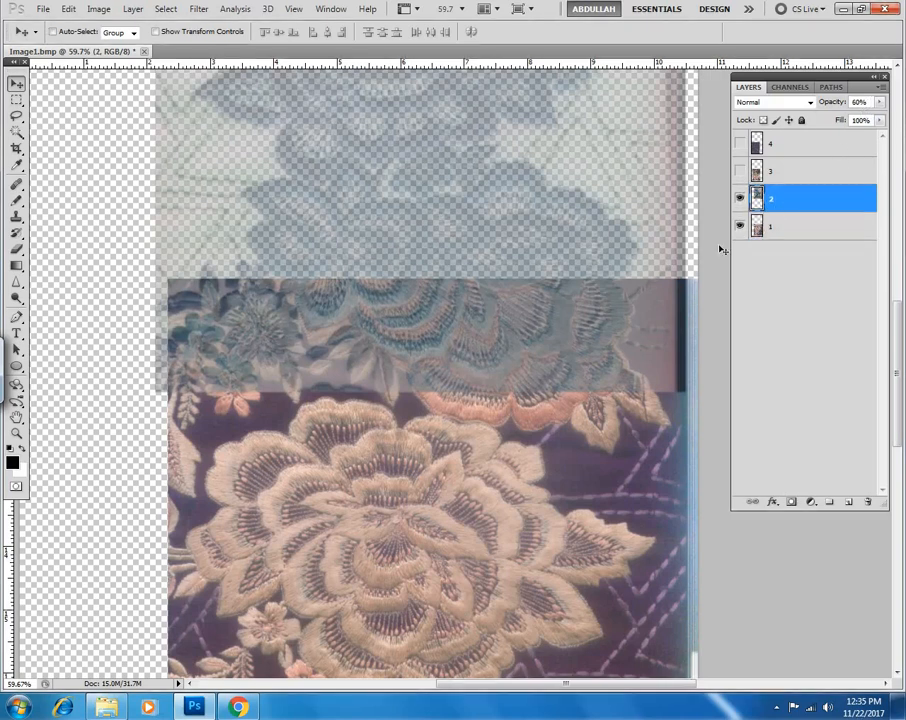
# Shift layer 2 slightly down and to the right so its petals coincide with layer 1's in the overlap.
pyautogui.keyDown('ctrl'); pyautogui.click(508, 400); pyautogui.keyUp('ctrl')
pyautogui.moveTo(524, 295); pyautogui.dragTo(433, 422)
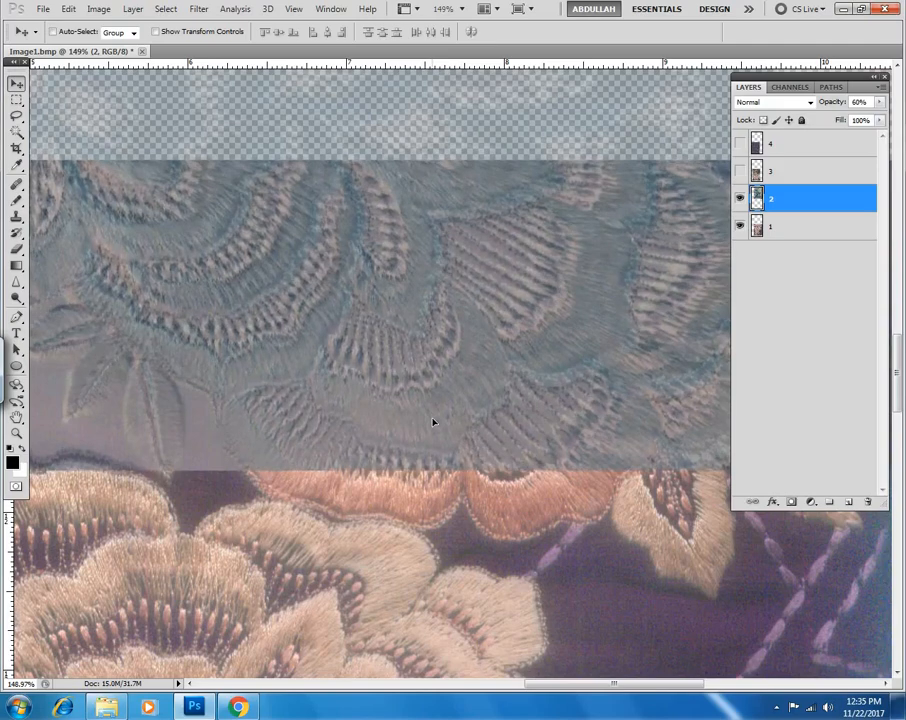
pyautogui.keyDown('ctrl'); pyautogui.click(225, 465); pyautogui.keyUp('ctrl')
pyautogui.moveTo(289, 438); pyautogui.dragTo(160, 442)
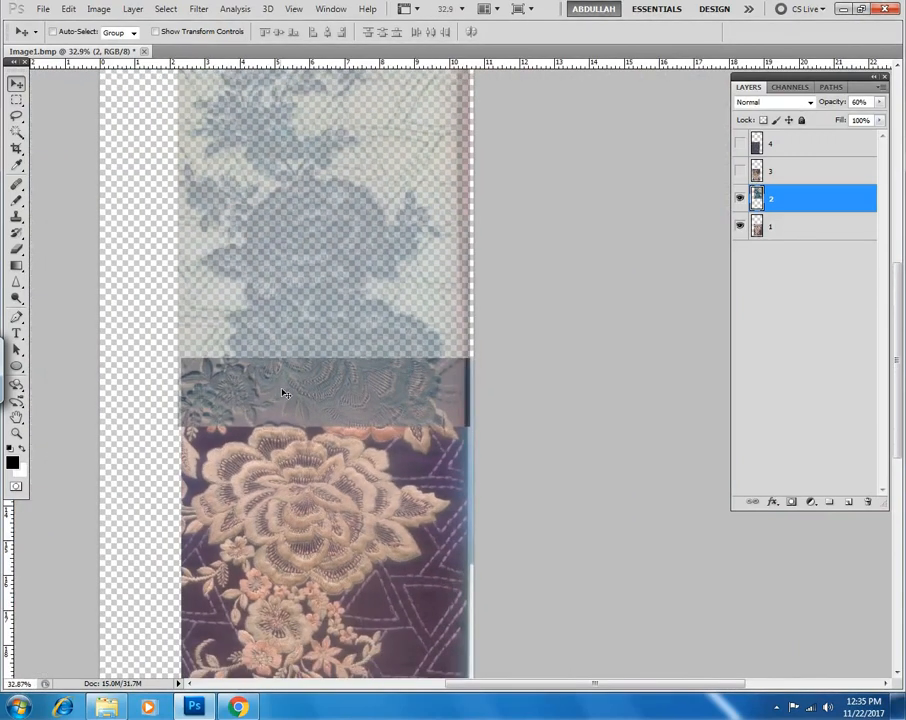
# Begin a free transform of layer 2 and place its pivot point on the matching petals in the overlap with layer 1.
pyautogui.hotkey('ctrl', 't')
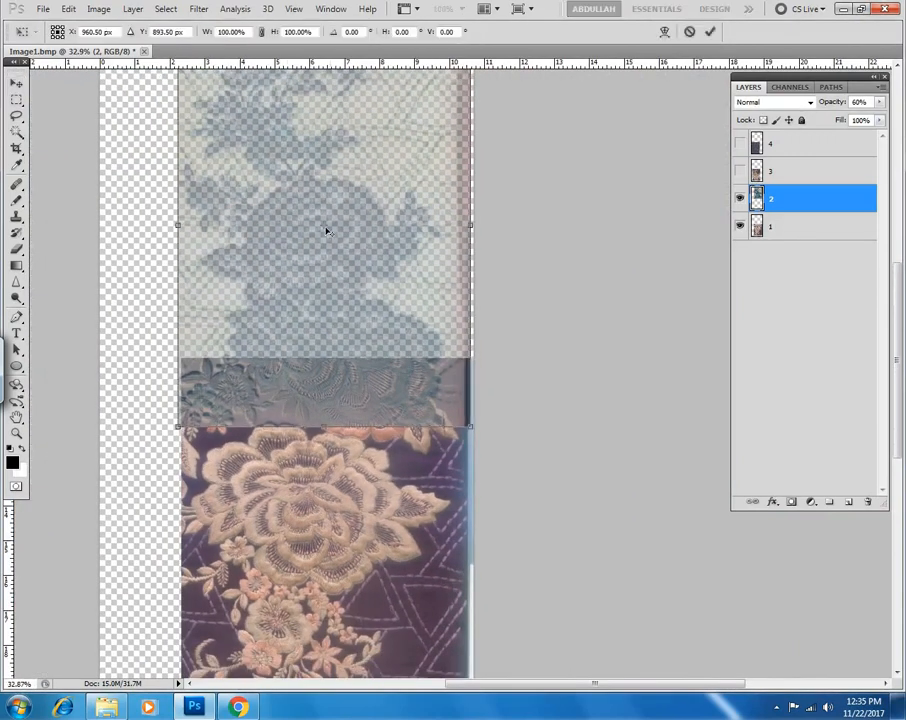
pyautogui.moveTo(336, 303); pyautogui.dragTo(319, 407)
pyautogui.moveTo(373, 396); pyautogui.dragTo(414, 382)
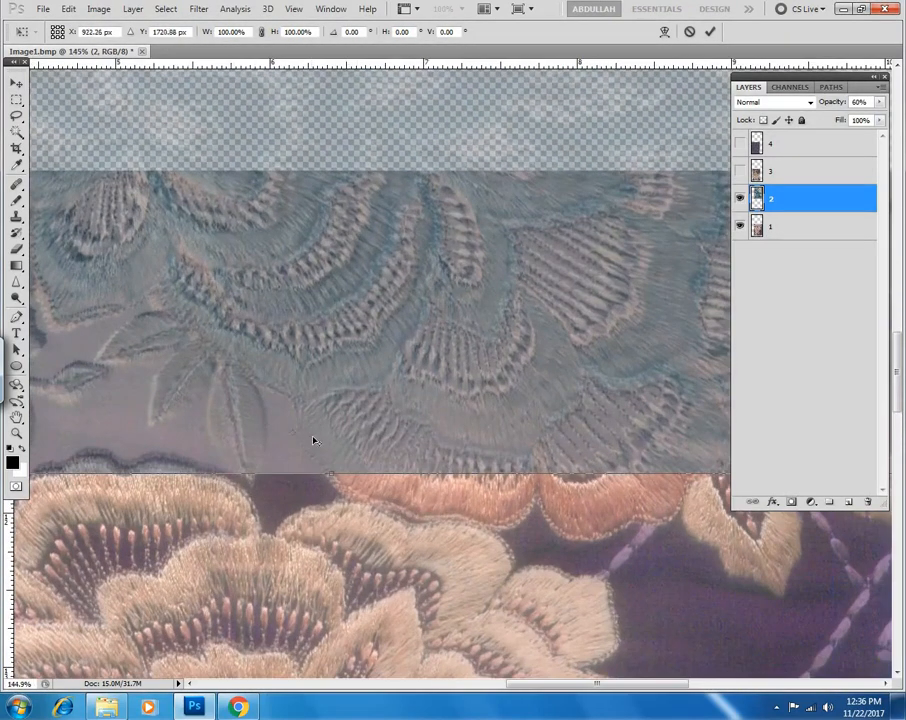
pyautogui.moveTo(307, 443); pyautogui.dragTo(304, 444)
pyautogui.keyDown('alt'); pyautogui.click(306, 343); pyautogui.keyUp('alt')
# Rotate layer 2 about -1.94° around the pivot to line its flowers up with layer 1, apply it, and invert its colours back.
pyautogui.moveTo(508, 346); pyautogui.dragTo(588, 301)
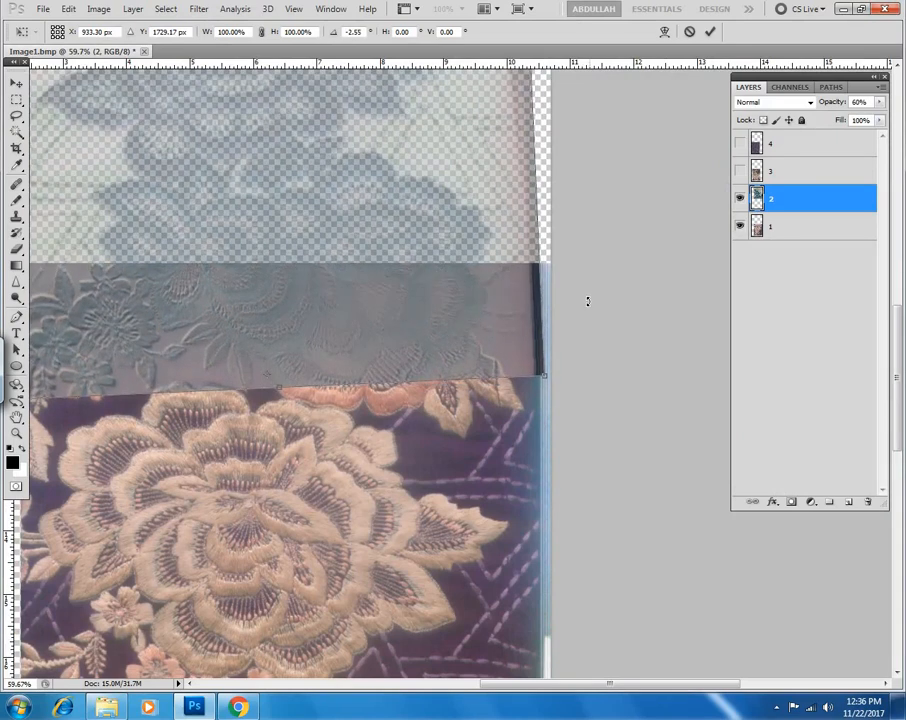
pyautogui.moveTo(306, 326); pyautogui.dragTo(492, 323)
pyautogui.click(312, 333)
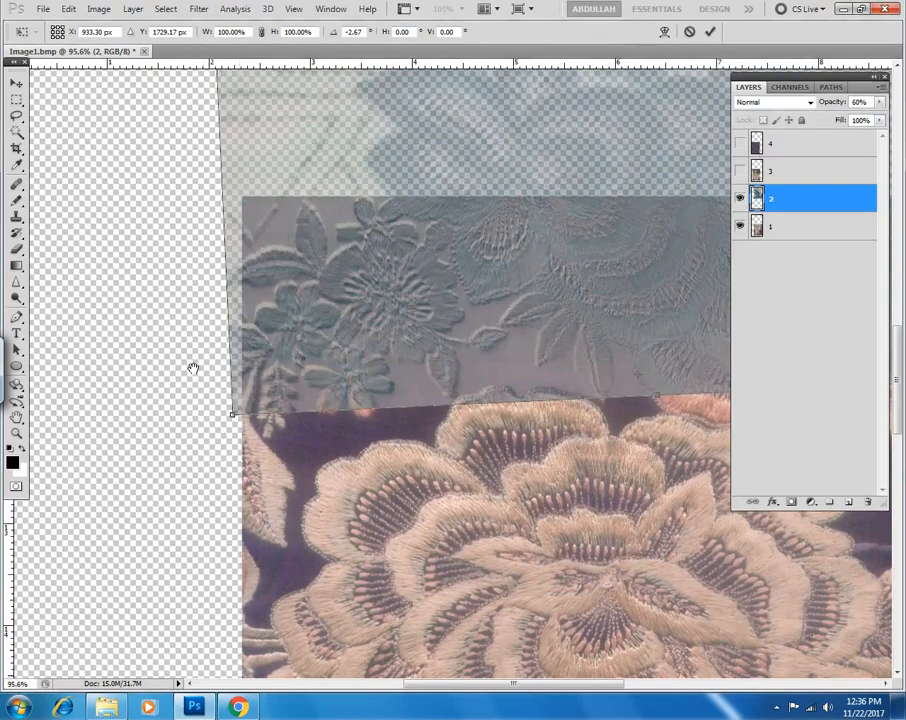
pyautogui.moveTo(195, 349); pyautogui.dragTo(195, 347)
pyautogui.moveTo(424, 340); pyautogui.dragTo(372, 345)
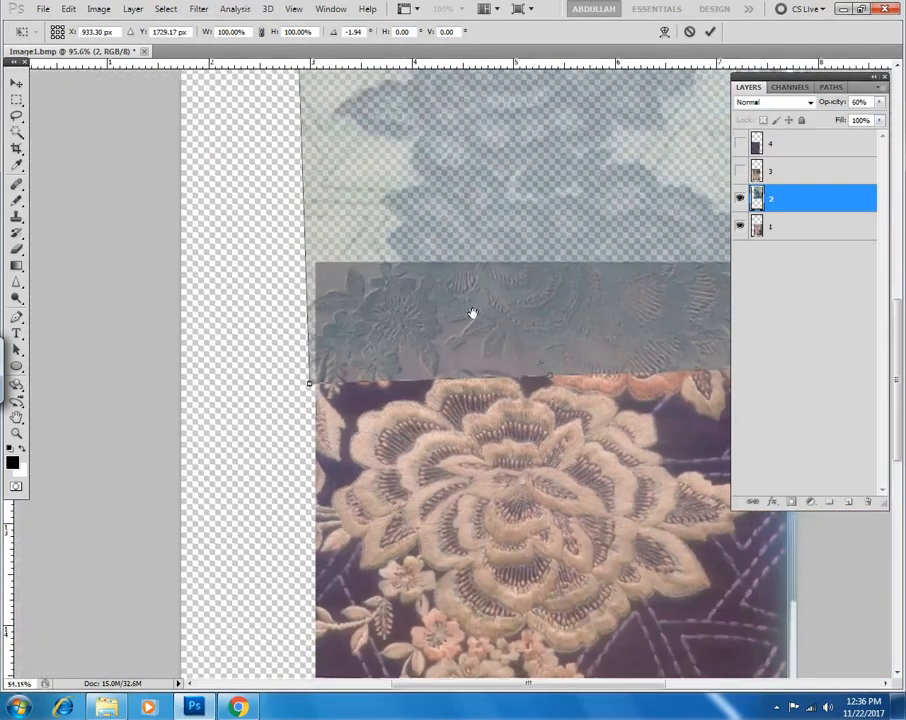
pyautogui.moveTo(487, 309); pyautogui.dragTo(360, 391)
pyautogui.moveTo(430, 371); pyautogui.dragTo(405, 363)
pyautogui.press('Return')
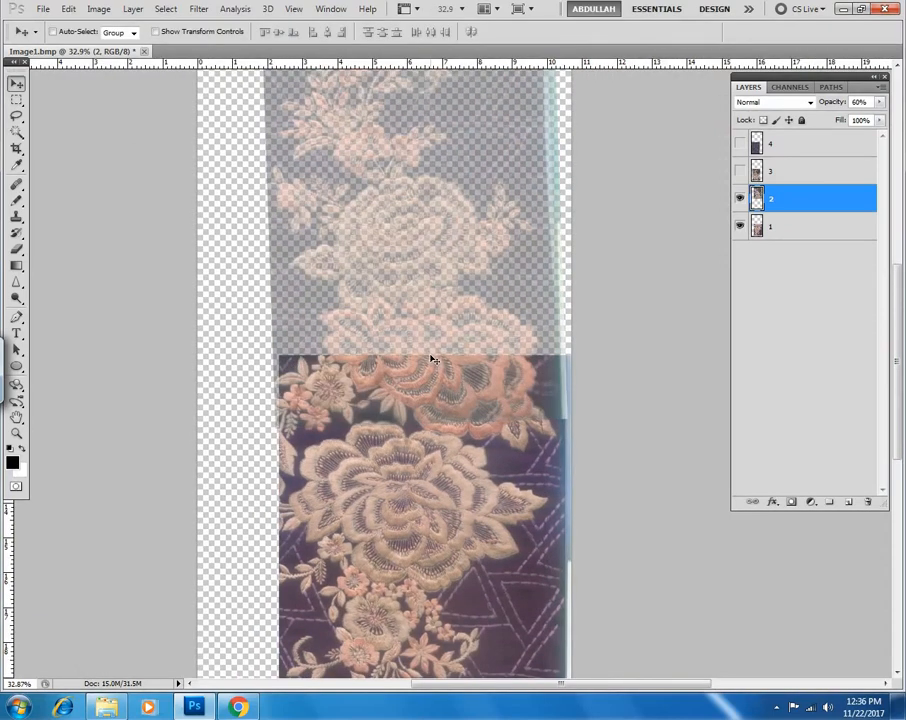
# Restore layer 2's opacity to 100% and inspect the join between layers 2 and 1.
pyautogui.press('0')
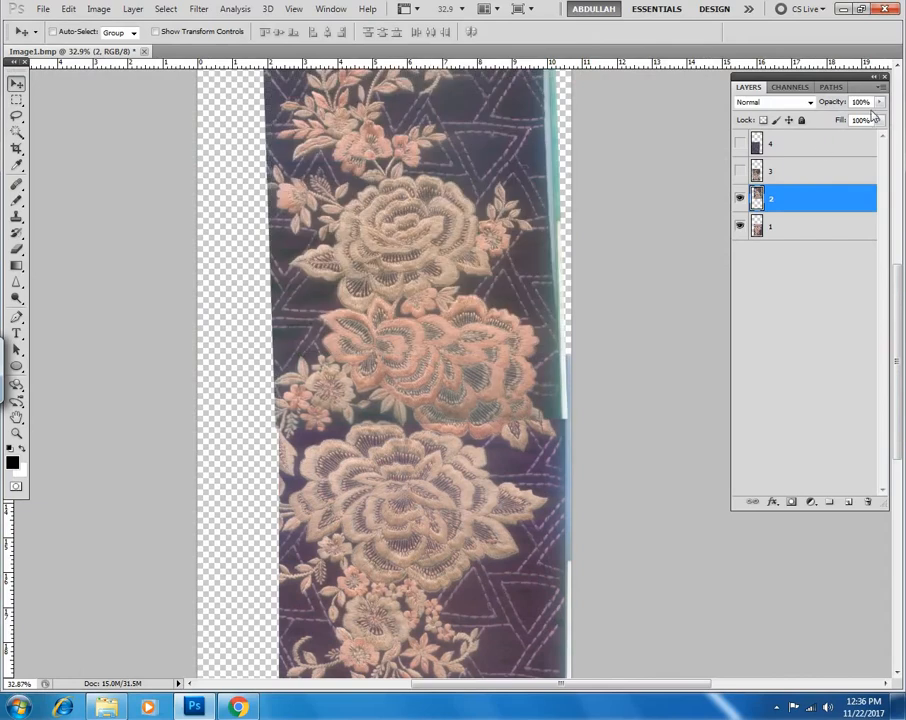
pyautogui.scroll(4, 465, 430)
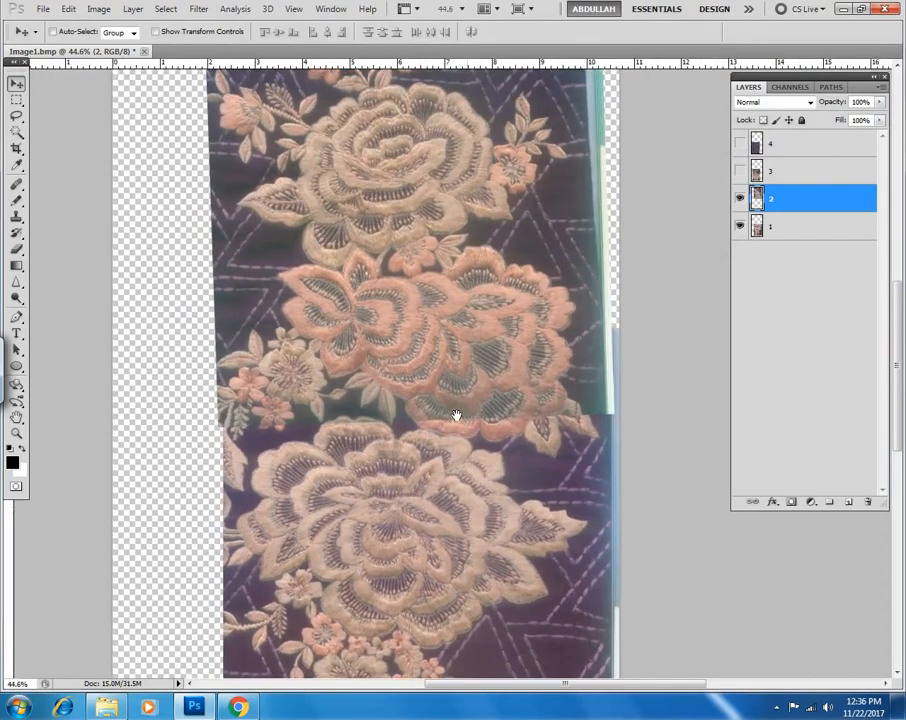
pyautogui.scroll(-3, 417, 381)
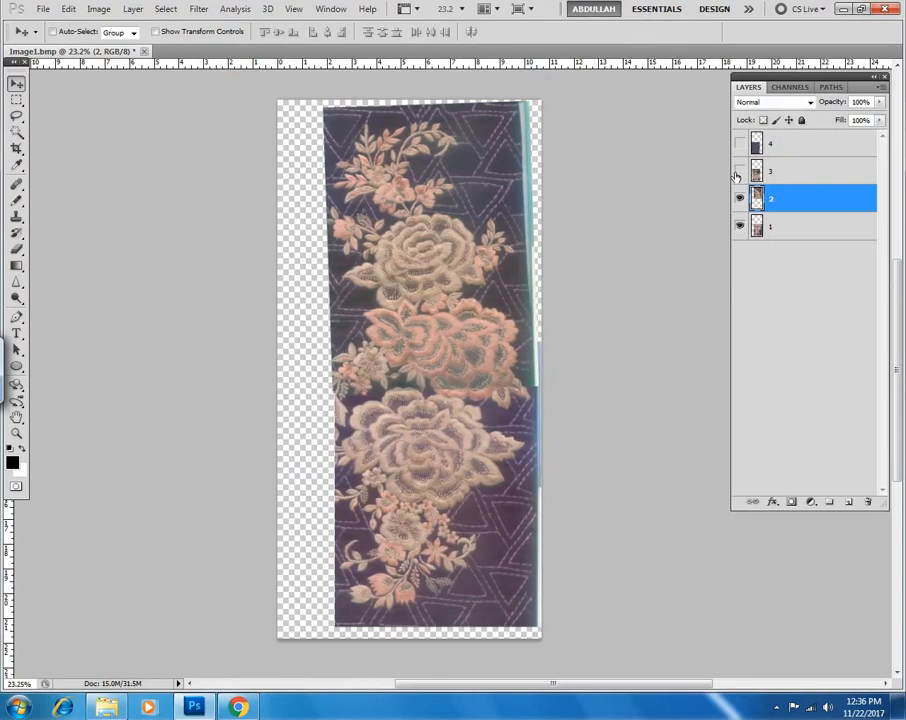
pyautogui.scroll(3, 525, 415)
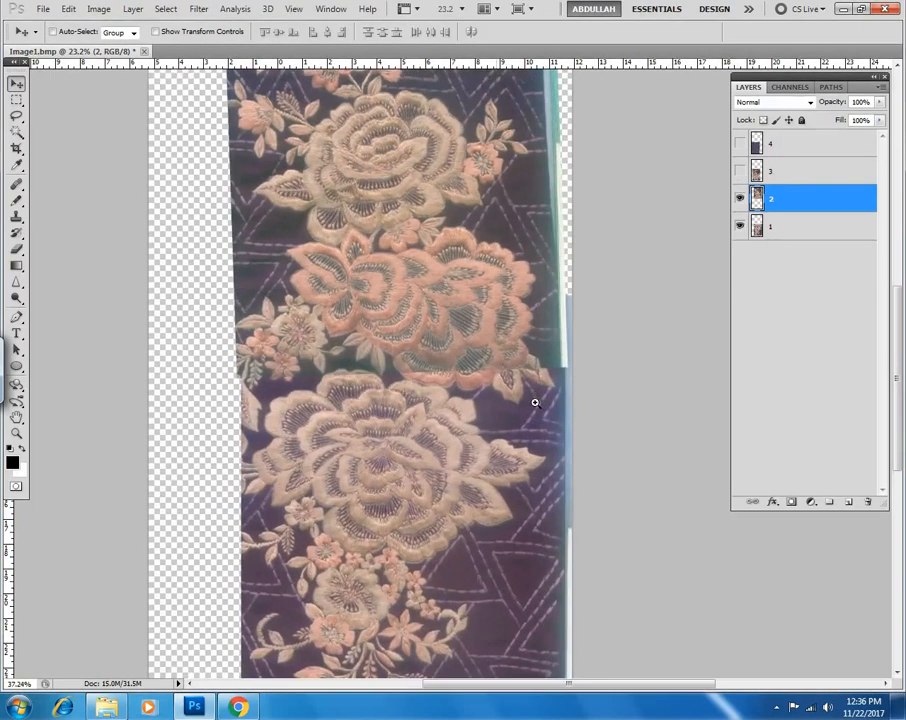
pyautogui.scroll(-3, 485, 404)
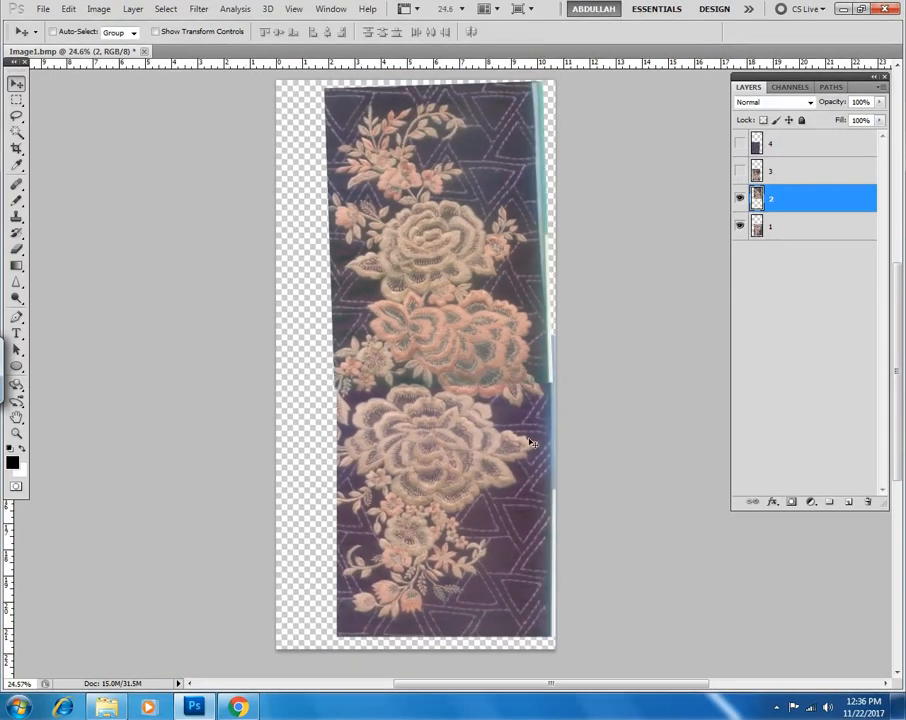
pyautogui.scroll(6, 450, 368)
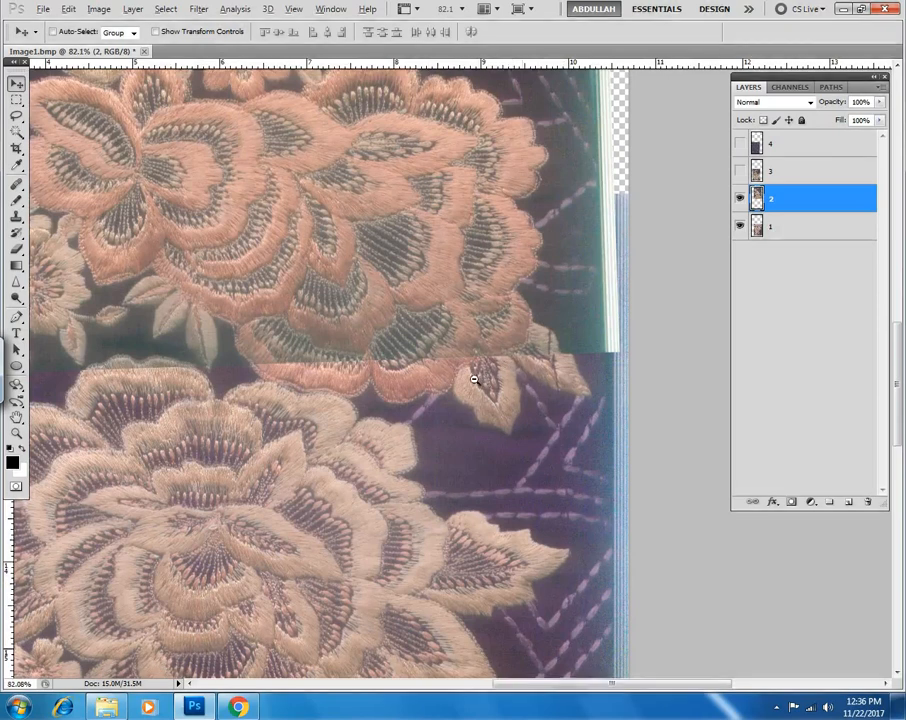
pyautogui.scroll(-4, 271, 290)
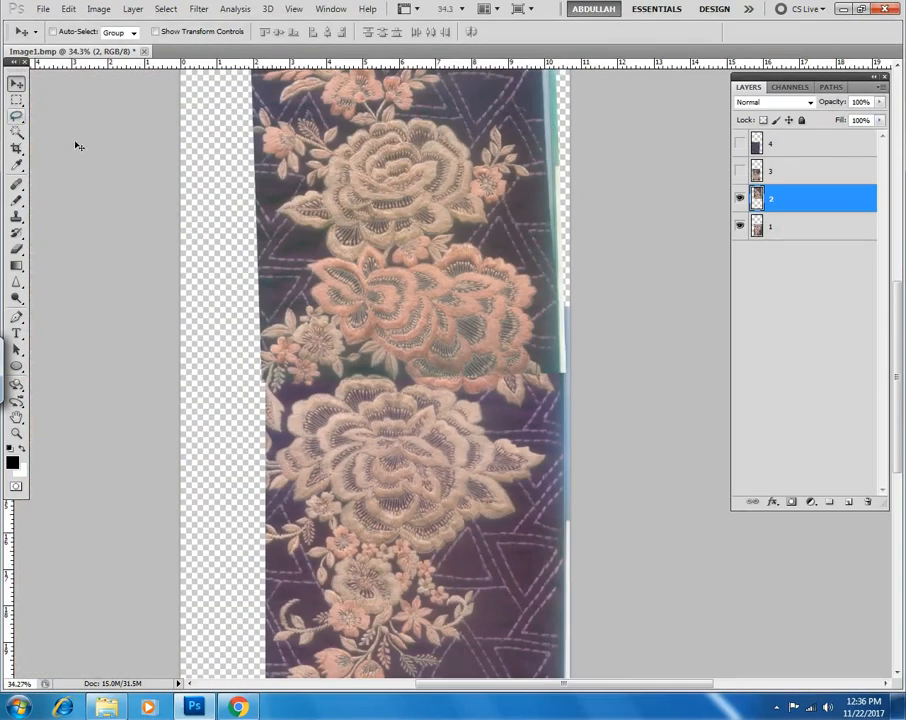
# Erase layer 2's lower edge with a soft 300 px, 0% hardness Eraser to blend the seam into layer 1.
pyautogui.press('e')
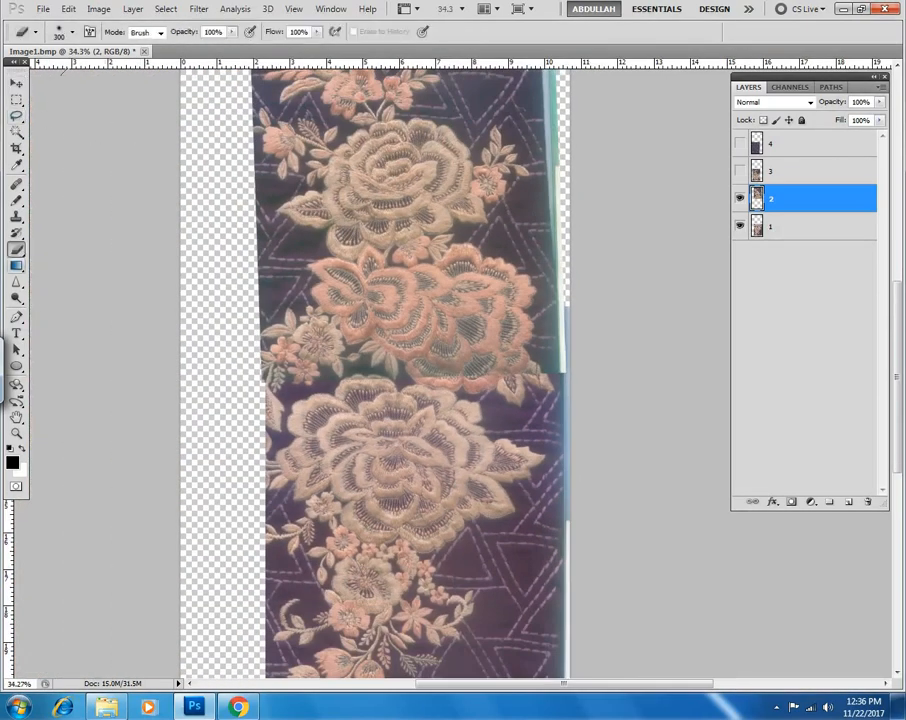
pyautogui.click(74, 35)
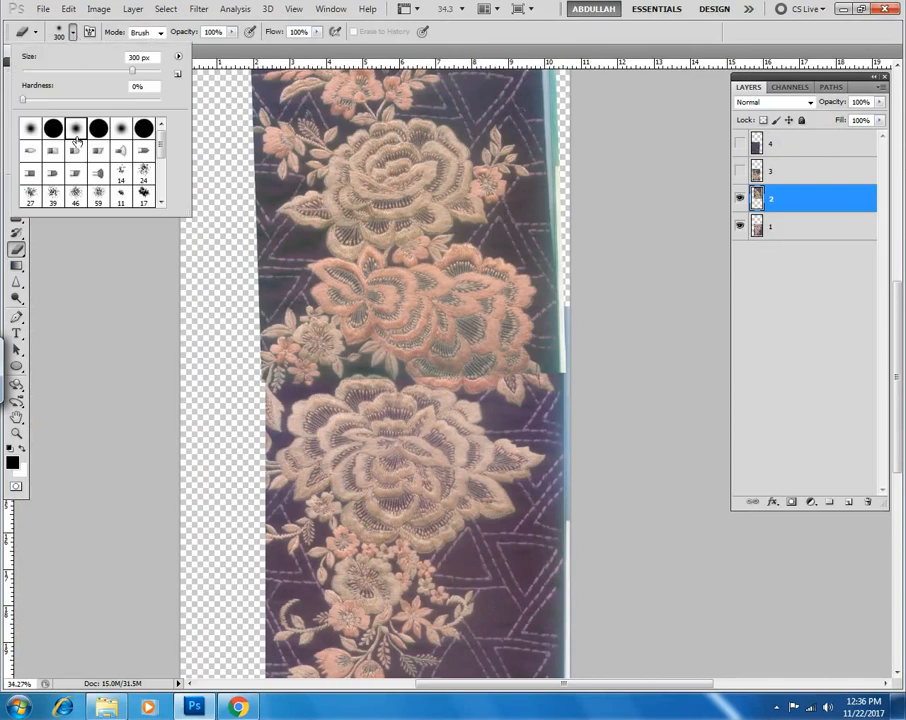
pyautogui.click(508, 62)
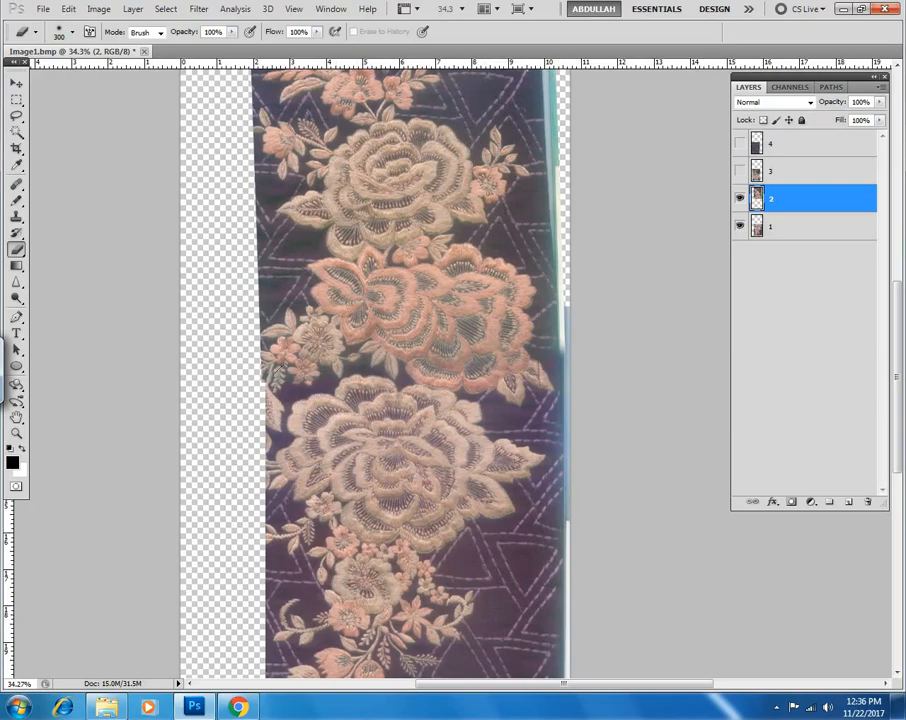
pyautogui.moveTo(395, 410); pyautogui.dragTo(473, 361)
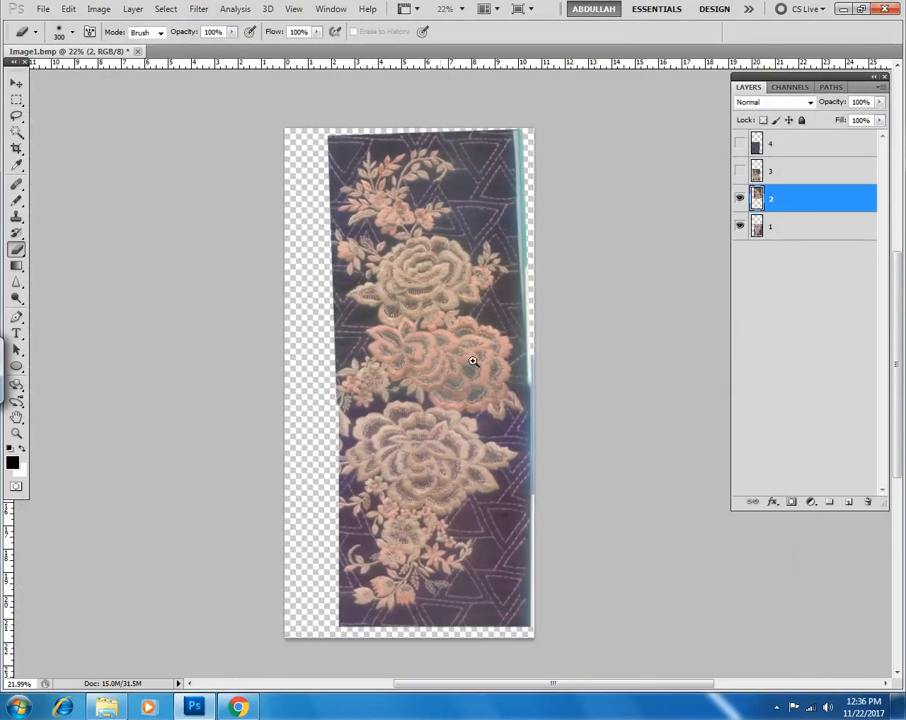
# Show and select layer 3 and move it up over the middle of the joined design.
pyautogui.click(739, 172)
pyautogui.click(758, 172)
pyautogui.scroll(-1, 400, 431)
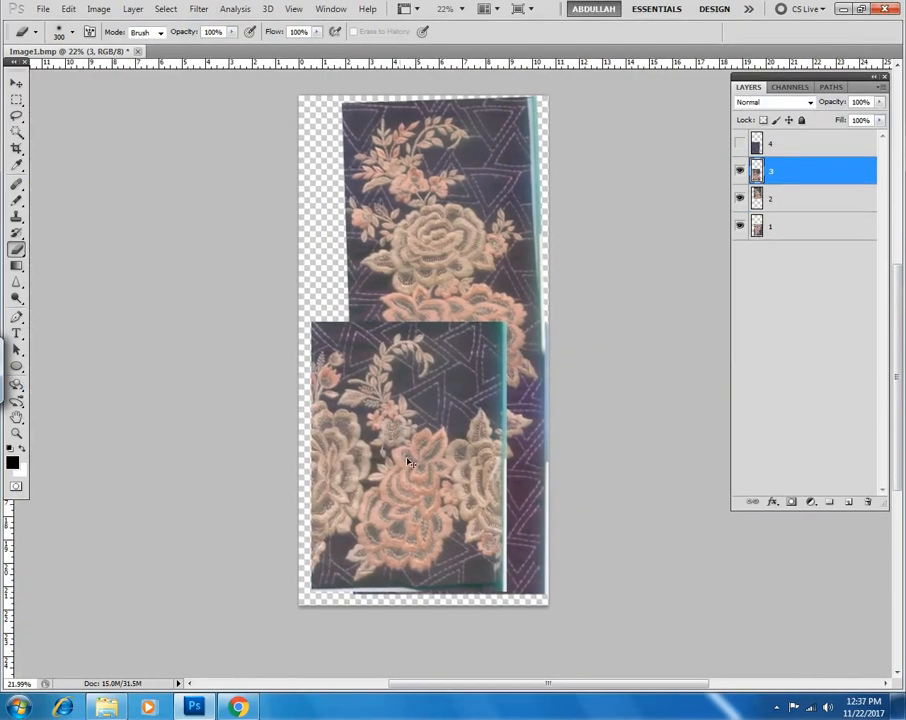
pyautogui.press('v')
pyautogui.moveTo(441, 530)
pyautogui.mouseDown()
pyautogui.moveTo(429, 412)
pyautogui.moveTo(530, 302)
pyautogui.moveTo(505, 400)
pyautogui.moveTo(402, 490)
pyautogui.moveTo(417, 431)
pyautogui.moveTo(410, 415)
pyautogui.moveTo(346, 455)
pyautogui.moveTo(519, 408)
pyautogui.moveTo(495, 395)
pyautogui.moveTo(538, 540)
pyautogui.moveTo(474, 484)
pyautogui.moveTo(465, 432)
pyautogui.moveTo(453, 423)
pyautogui.mouseUp()
# Flip layer 3 horizontally and reposition it over layers 2 and 1.
pyautogui.click(68, 10)
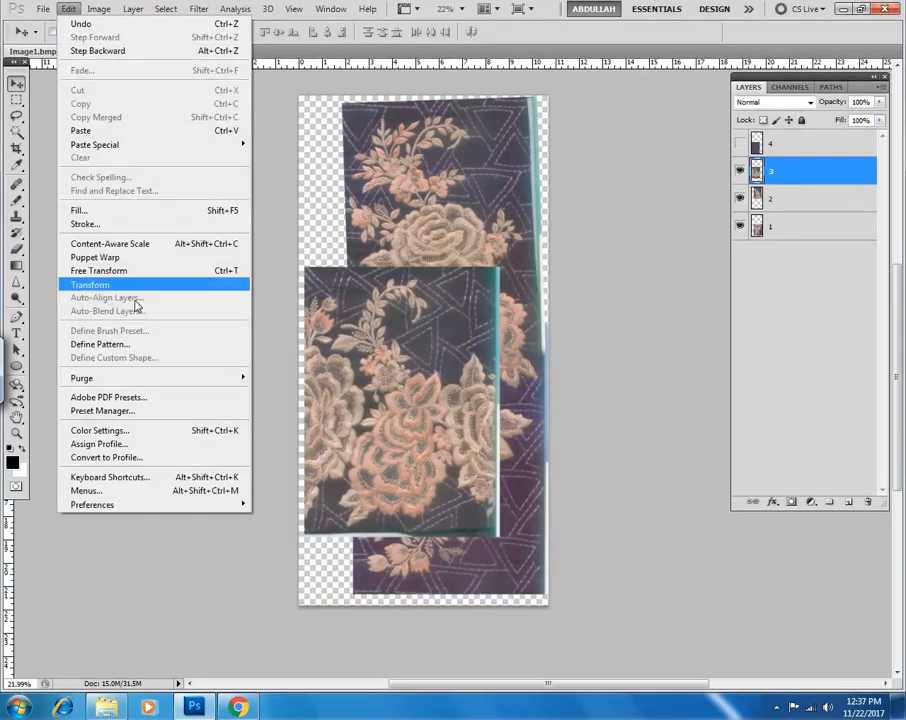
pyautogui.moveTo(141, 286)
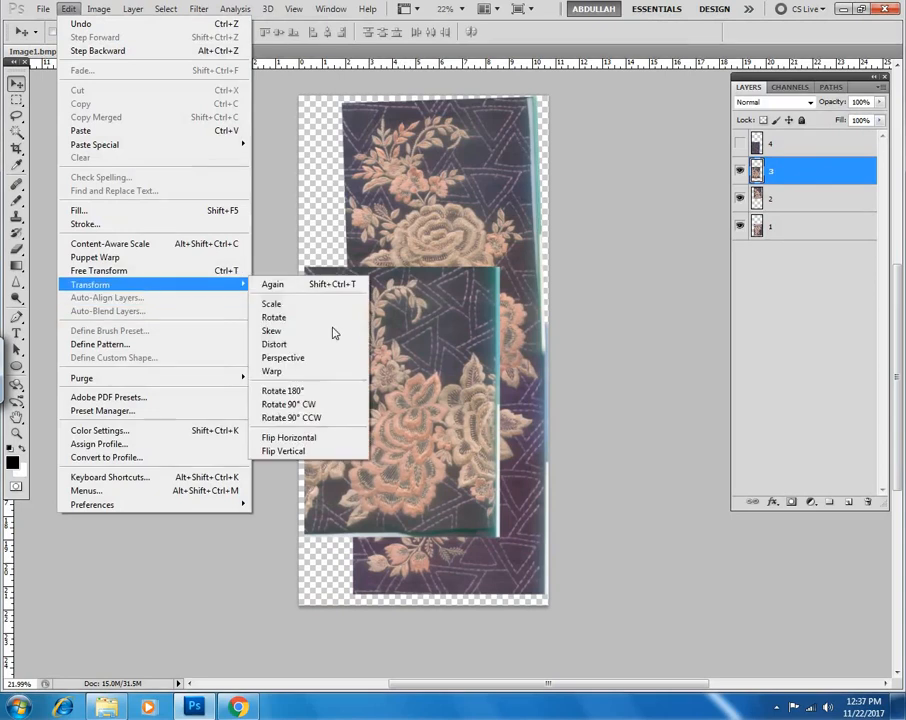
pyautogui.click(314, 439)
pyautogui.moveTo(421, 467); pyautogui.dragTo(465, 532)
pyautogui.moveTo(430, 495); pyautogui.dragTo(430, 443)
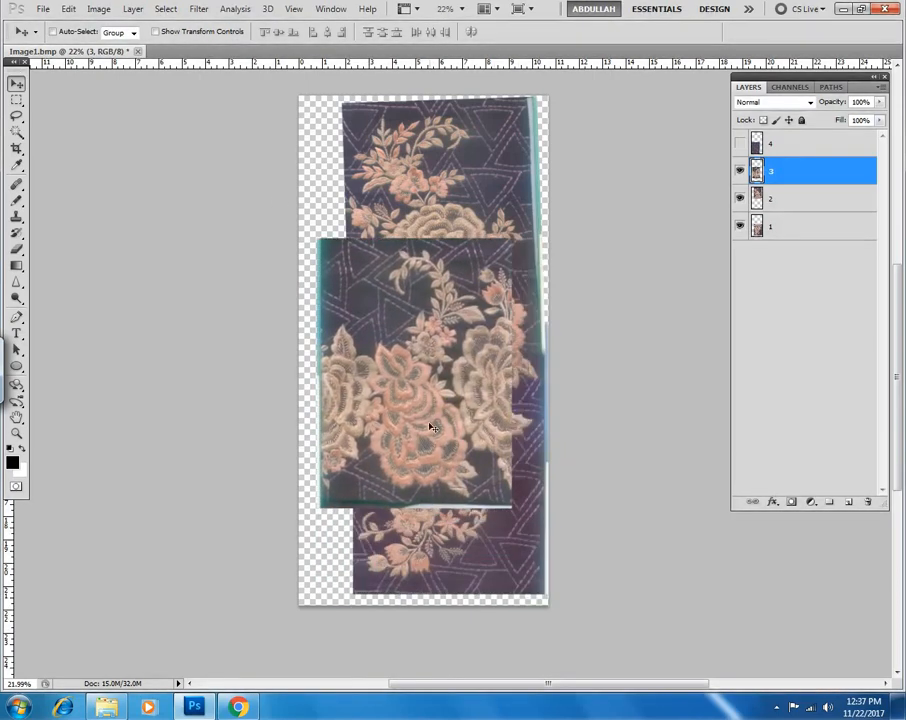
# Rotate layer 3 90° counter-clockwise and flip it vertically, placing it over the matching flowers of layers 2 and 1.
pyautogui.click(69, 10)
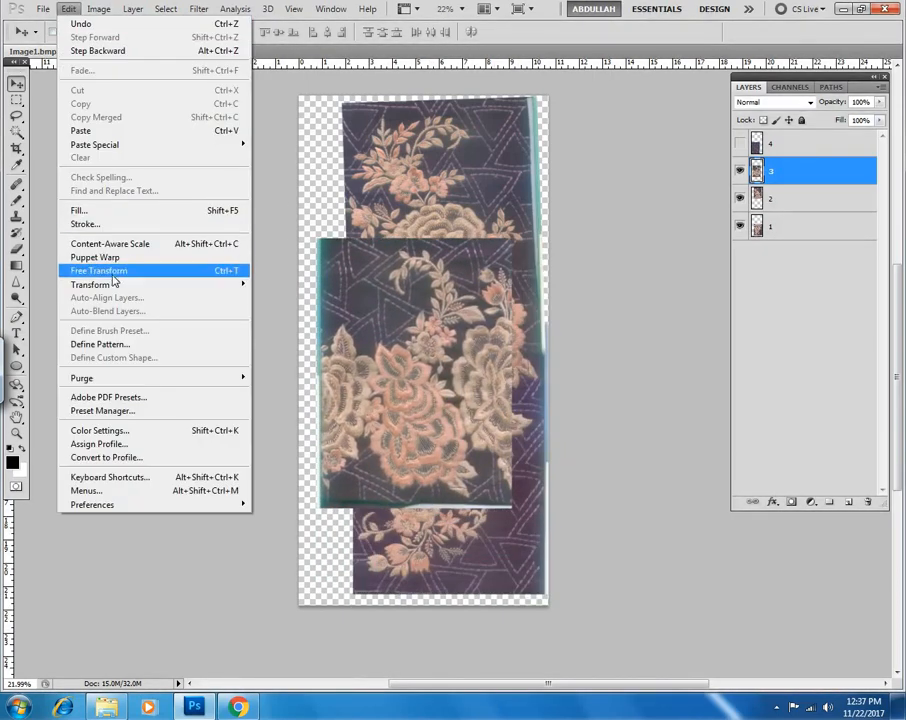
pyautogui.moveTo(160, 284)
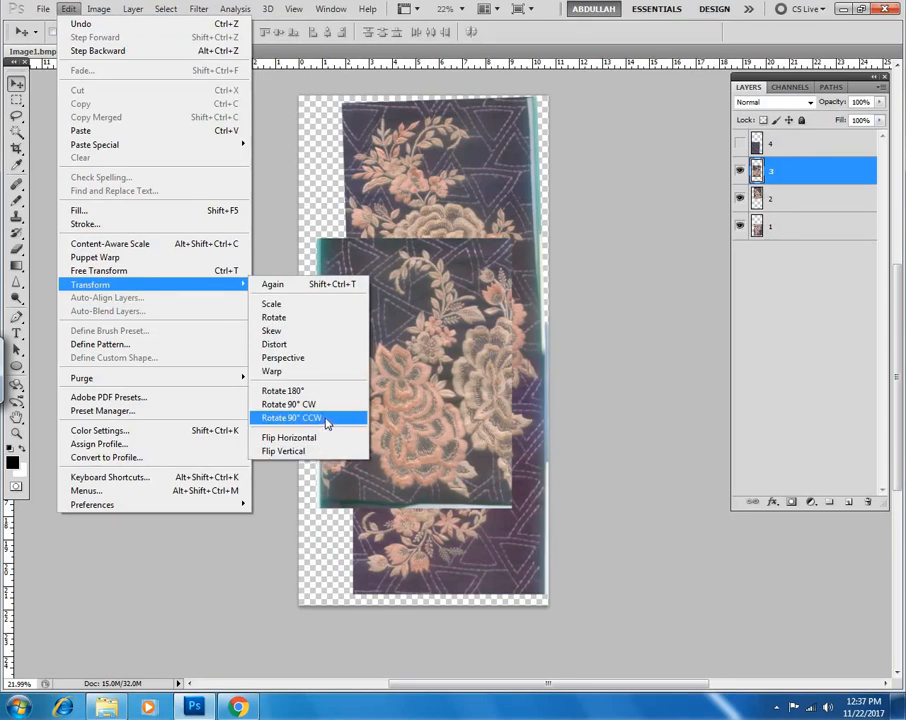
pyautogui.click(326, 423)
pyautogui.moveTo(406, 548); pyautogui.dragTo(406, 615)
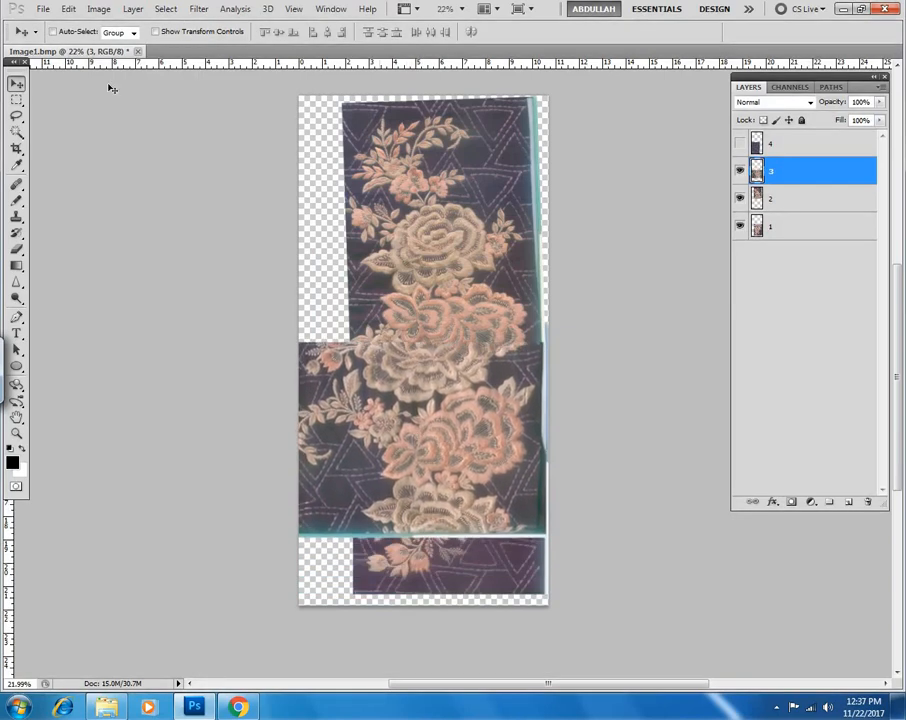
pyautogui.click(68, 9)
pyautogui.moveTo(150, 286)
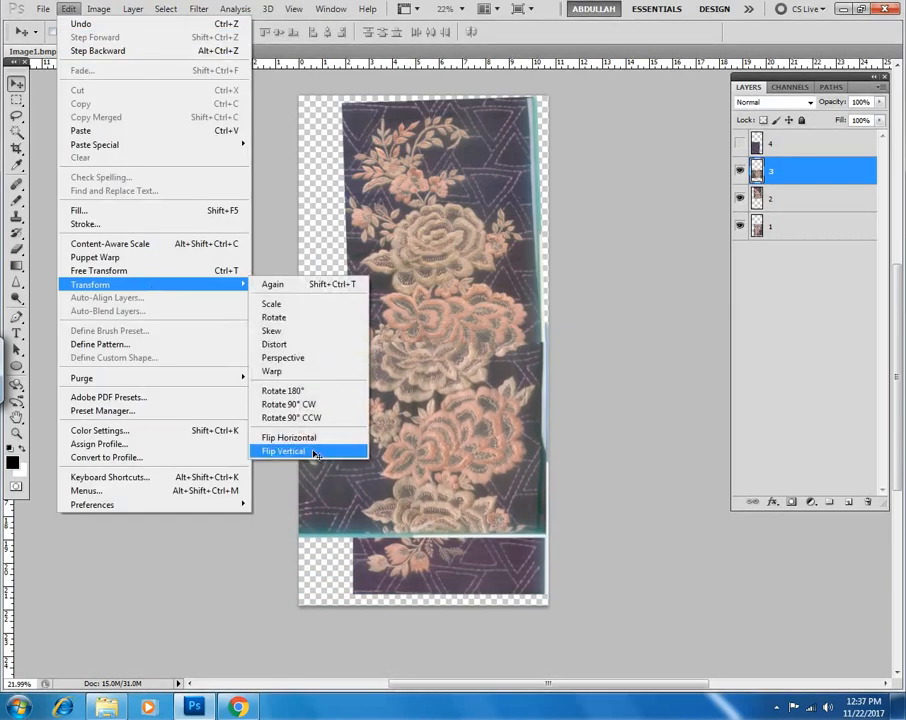
pyautogui.click(310, 451)
pyautogui.moveTo(440, 455); pyautogui.dragTo(439, 382)
# Set layer 3's opacity to 60% and invert its colours for alignment.
pyautogui.keyDown('ctrl'); pyautogui.click(449, 318); pyautogui.keyUp('ctrl')
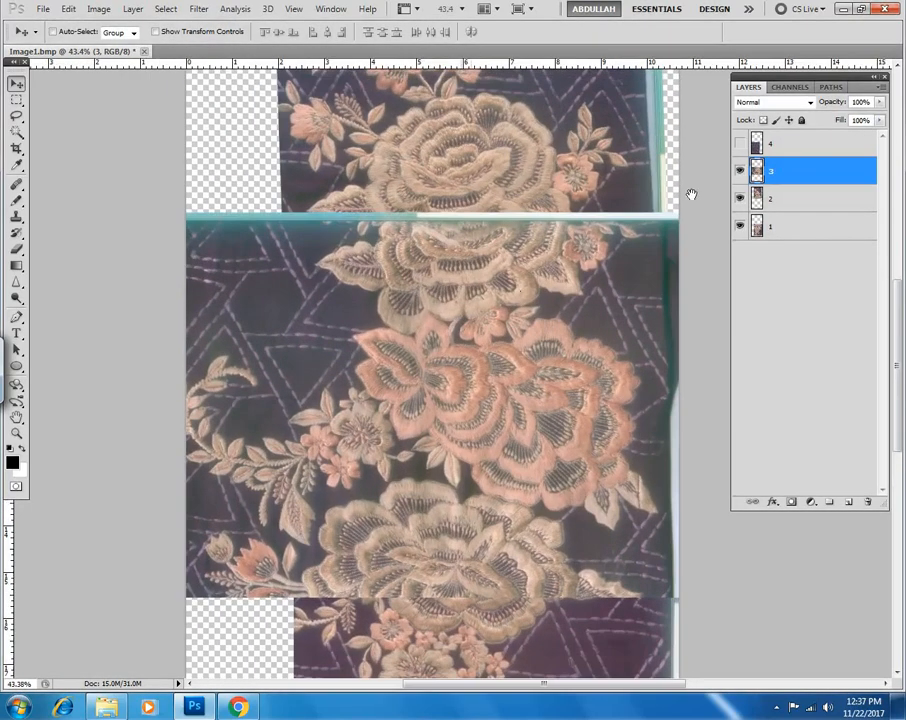
pyautogui.press('6')
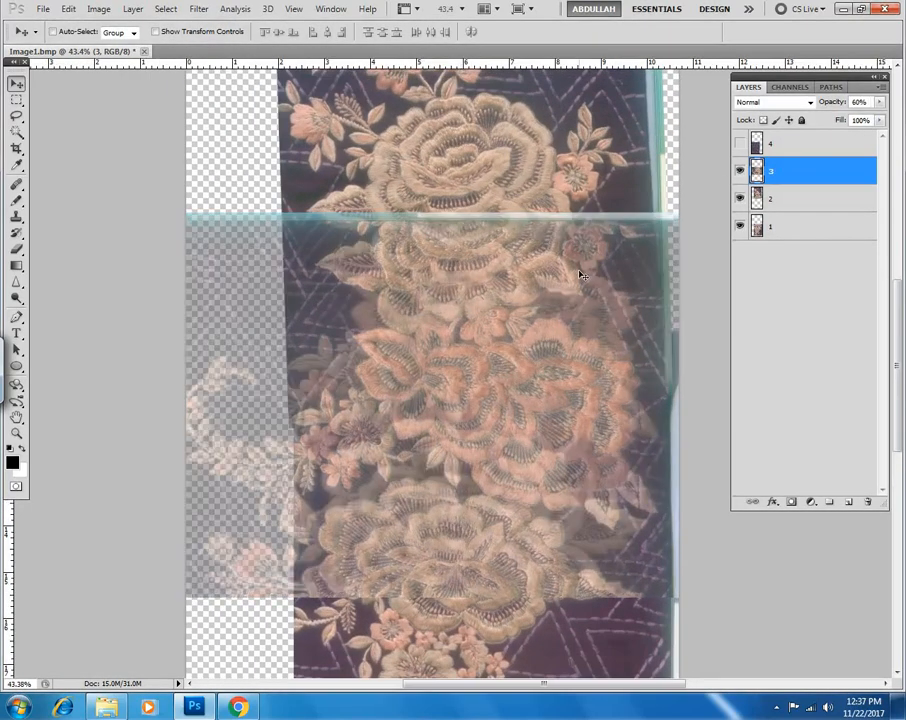
pyautogui.hotkey('ctrl', 'i')
# Move layer 3 so its flowers overlap the matching flowers in layers 2 and 1.
pyautogui.moveTo(330, 582); pyautogui.dragTo(412, 450)
pyautogui.moveTo(419, 381); pyautogui.dragTo(410, 192)
pyautogui.moveTo(314, 345); pyautogui.dragTo(405, 205)
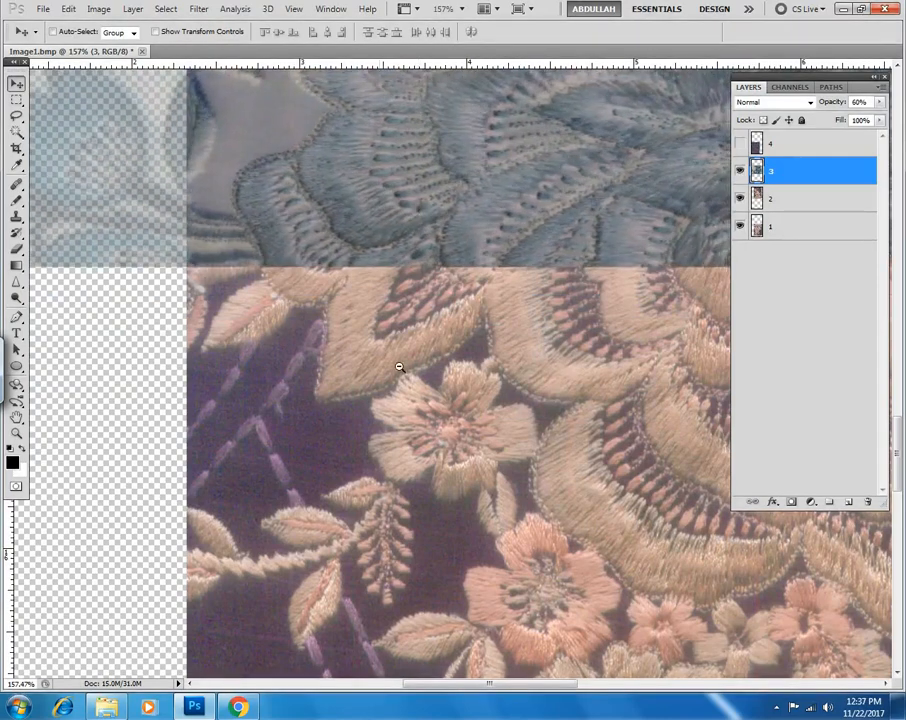
pyautogui.moveTo(393, 369); pyautogui.dragTo(378, 311)
pyautogui.moveTo(380, 394); pyautogui.dragTo(333, 550)
pyautogui.moveTo(343, 189); pyautogui.dragTo(440, 265)
pyautogui.moveTo(393, 349); pyautogui.dragTo(270, 368)
pyautogui.moveTo(409, 401); pyautogui.dragTo(325, 400)
# Begin a free transform of layer 3 and place its pivot point on the matching small leaf between the large flowers.
pyautogui.hotkey('ctrl', 't')
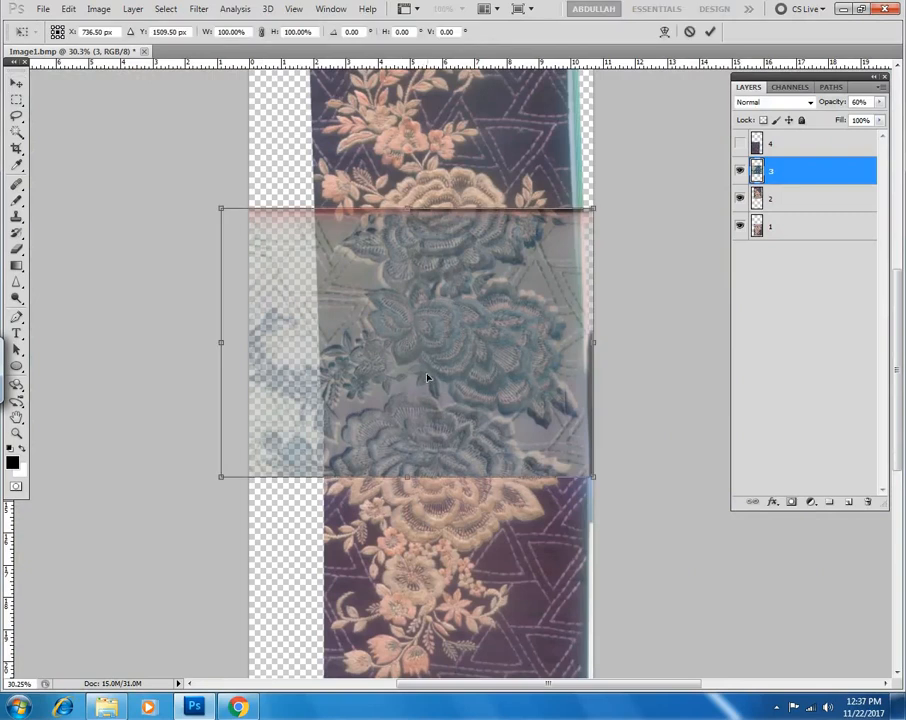
pyautogui.moveTo(449, 340); pyautogui.dragTo(507, 326)
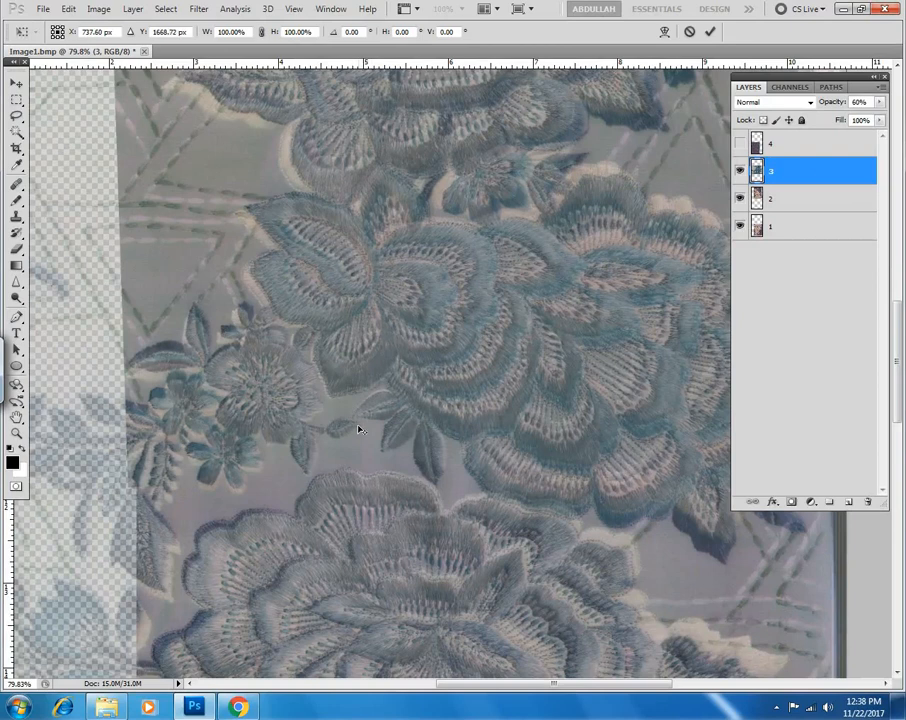
pyautogui.moveTo(348, 427); pyautogui.dragTo(352, 370)
# Rotate layer 3 about -2.99° around the pivot, apply it, and restore its original colours and 100% opacity.
pyautogui.moveTo(272, 420); pyautogui.dragTo(196, 397)
pyautogui.moveTo(98, 412)
pyautogui.mouseDown()
pyautogui.moveTo(97, 398)
pyautogui.moveTo(101, 433)
pyautogui.moveTo(88, 402)
pyautogui.moveTo(94, 416)
pyautogui.mouseUp()
pyautogui.keyDown('alt'); pyautogui.click(409, 367); pyautogui.keyUp('alt')
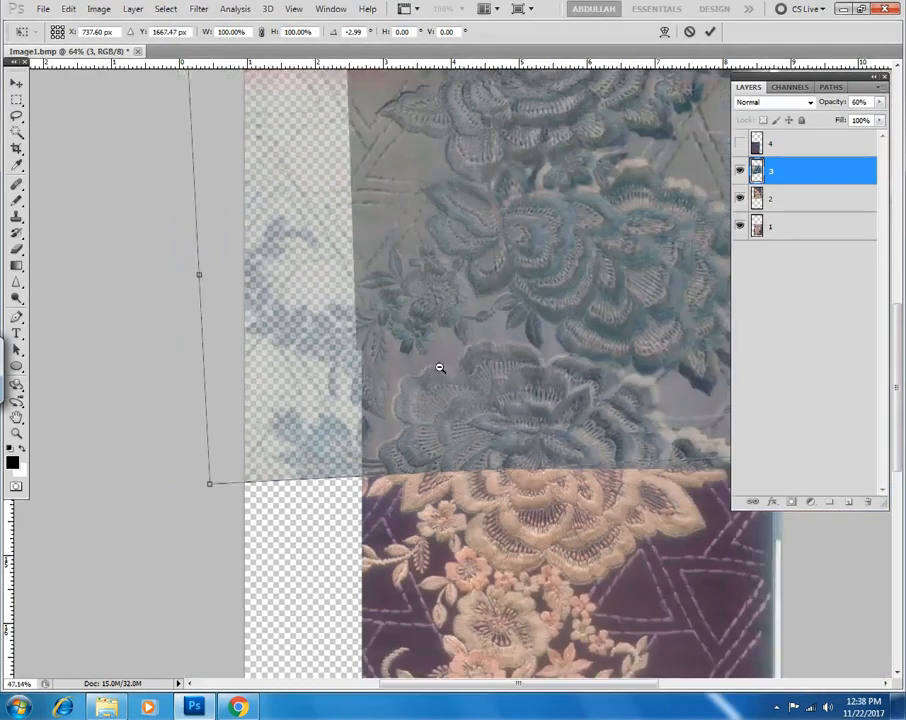
pyautogui.moveTo(478, 358); pyautogui.dragTo(409, 364)
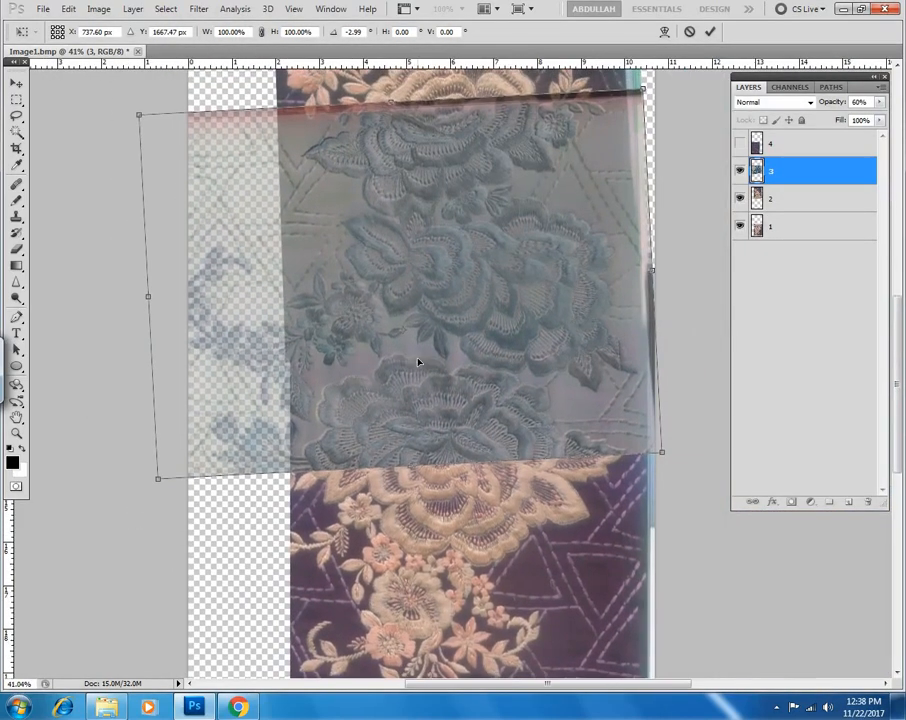
pyautogui.press('Escape')
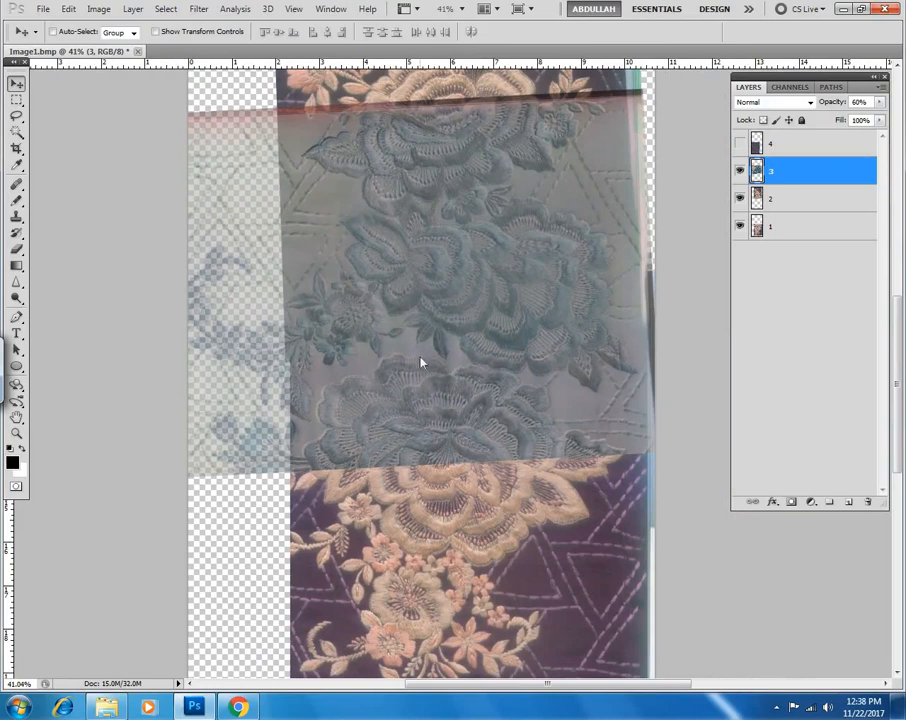
pyautogui.hotkey('ctrl', 'i')
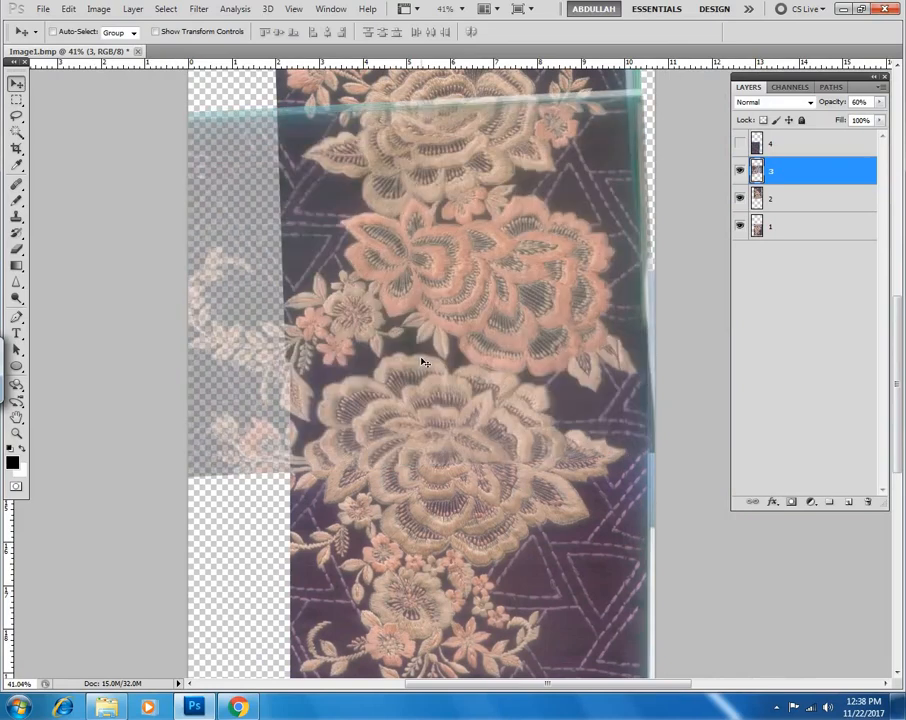
pyautogui.press('0')
# Erase layer 3's edges over the flower panel with the 300 px Eraser to blend the seams into layers 2 and 1.
pyautogui.press('b')
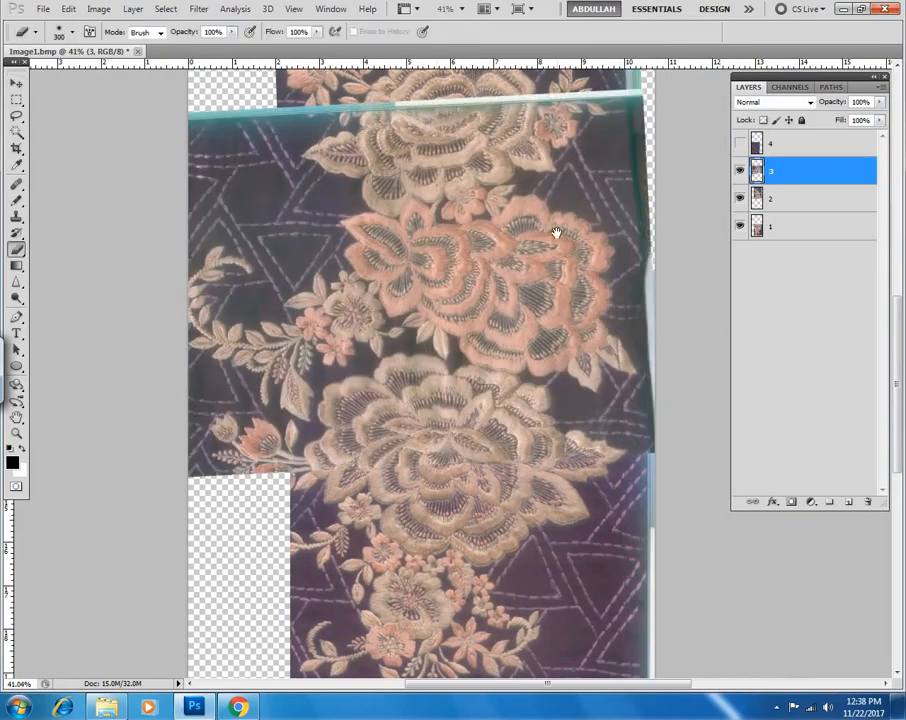
pyautogui.moveTo(566, 196); pyautogui.dragTo(545, 258)
pyautogui.moveTo(640, 150); pyautogui.dragTo(270, 162)
pyautogui.moveTo(640, 150); pyautogui.dragTo(648, 325)
pyautogui.moveTo(611, 380); pyautogui.dragTo(563, 266)
pyautogui.moveTo(610, 218)
pyautogui.mouseDown()
pyautogui.moveTo(612, 415)
pyautogui.moveTo(532, 434)
pyautogui.moveTo(445, 436)
pyautogui.mouseUp()
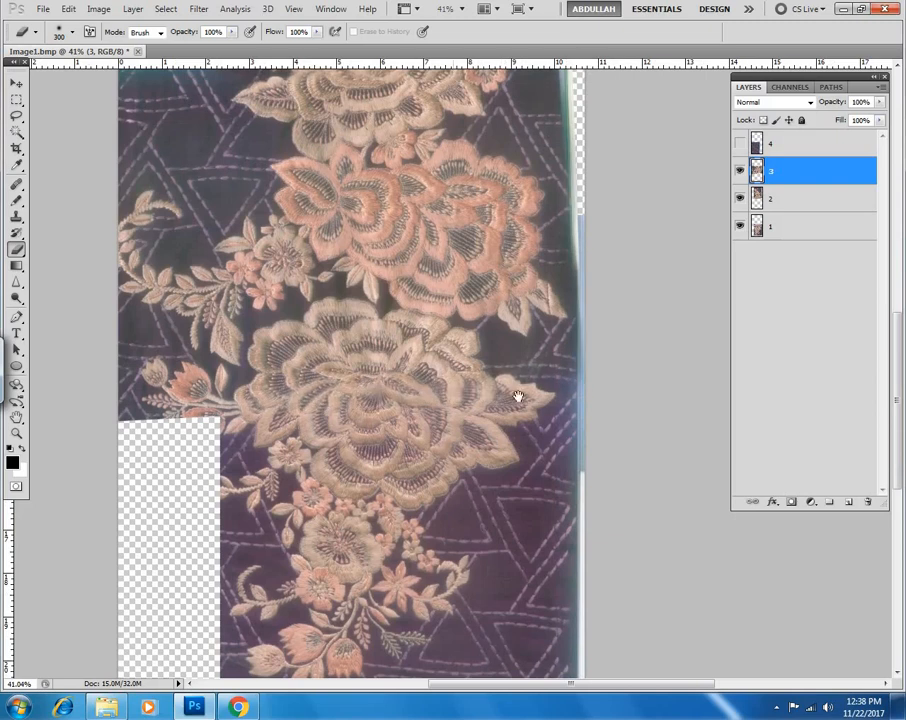
# Show and select layer 4 and move it to the left side of the design so its leaf sprig meets layer 3.
pyautogui.scroll(-5, 445, 362)
pyautogui.click(740, 148)
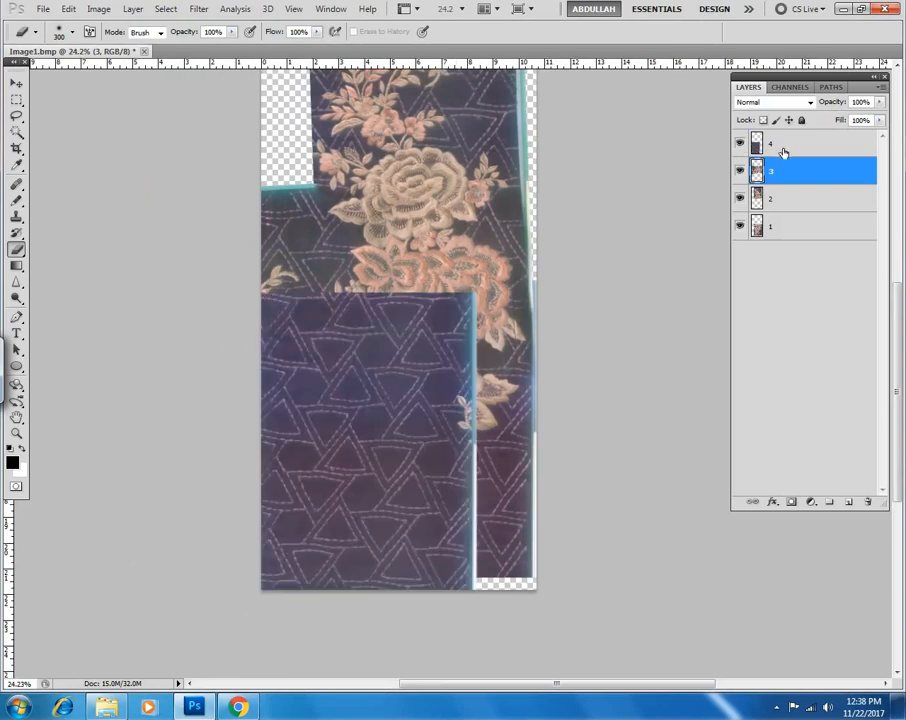
pyautogui.click(782, 148)
pyautogui.press('v')
pyautogui.moveTo(412, 440); pyautogui.dragTo(435, 394)
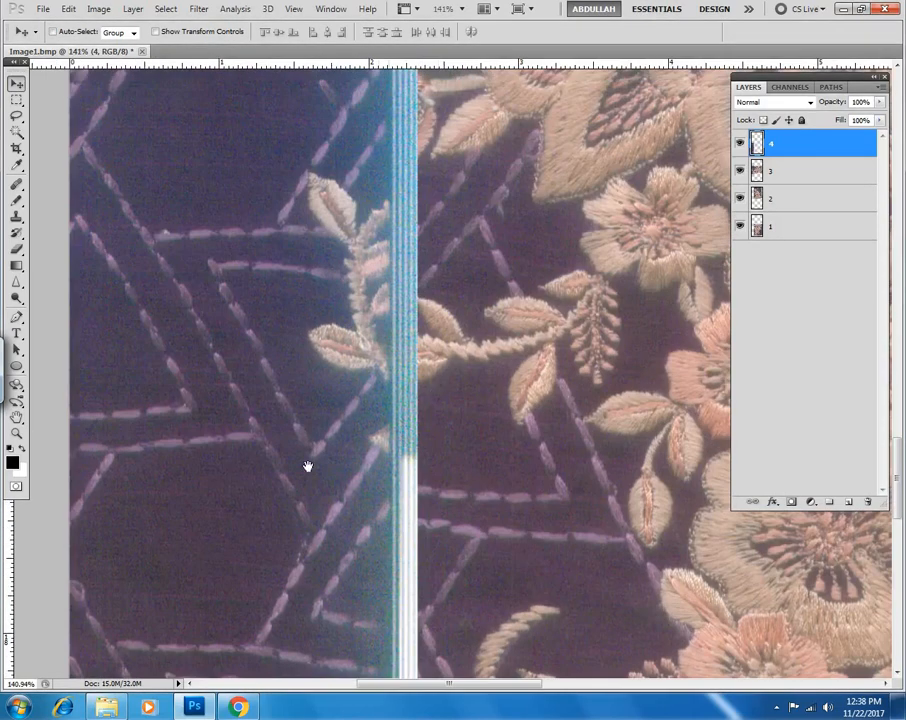
pyautogui.moveTo(326, 438); pyautogui.dragTo(264, 510)
pyautogui.moveTo(415, 410); pyautogui.dragTo(328, 443)
pyautogui.moveTo(324, 437); pyautogui.dragTo(392, 350)
pyautogui.moveTo(494, 374); pyautogui.dragTo(455, 335)
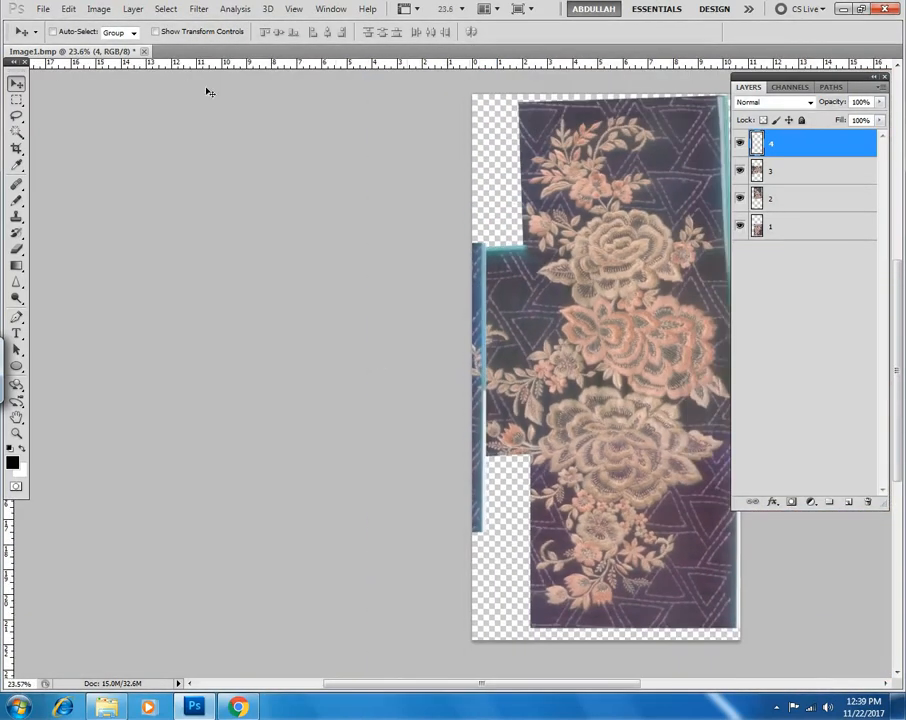
# Expand the canvas with Reveal All so it includes the whole of layer 4.
pyautogui.click(99, 9)
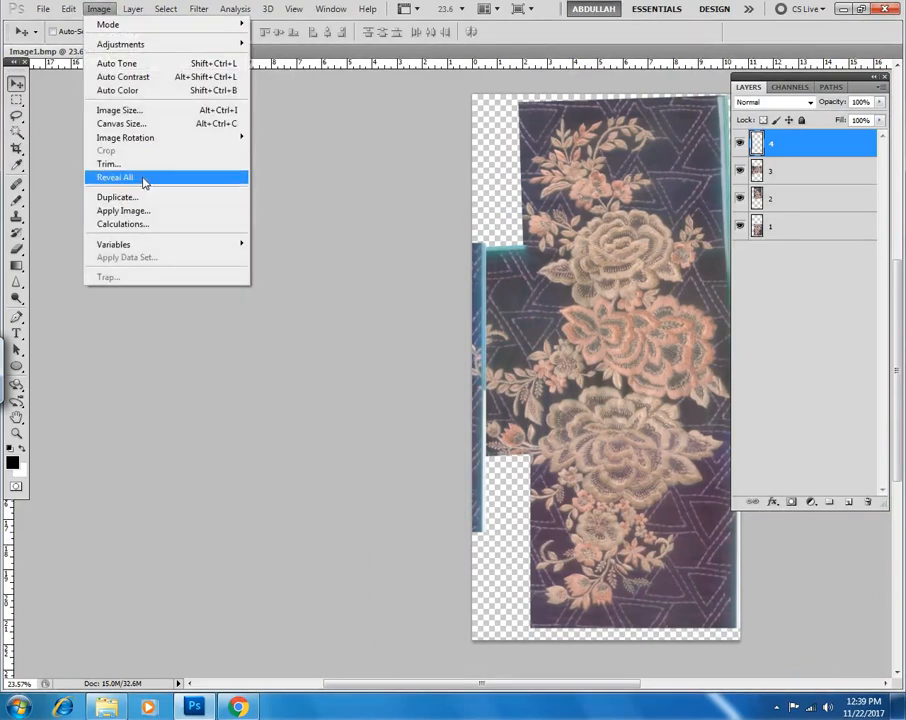
pyautogui.click(143, 178)
pyautogui.moveTo(421, 404); pyautogui.dragTo(424, 377)
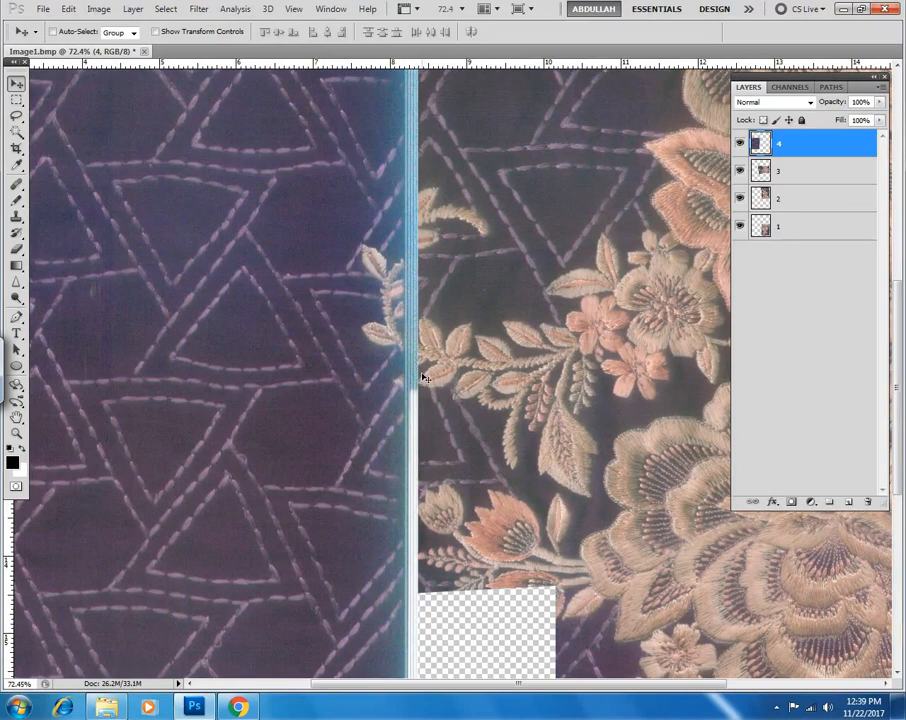
# Invert layer 4 at 60% opacity and move it so its leaves and stitch lines match the overlap with layer 3.
pyautogui.hotkey('ctrl', 'i')
pyautogui.press('6')
pyautogui.moveTo(424, 377); pyautogui.dragTo(411, 328)
pyautogui.scroll(-5, 304, 384)
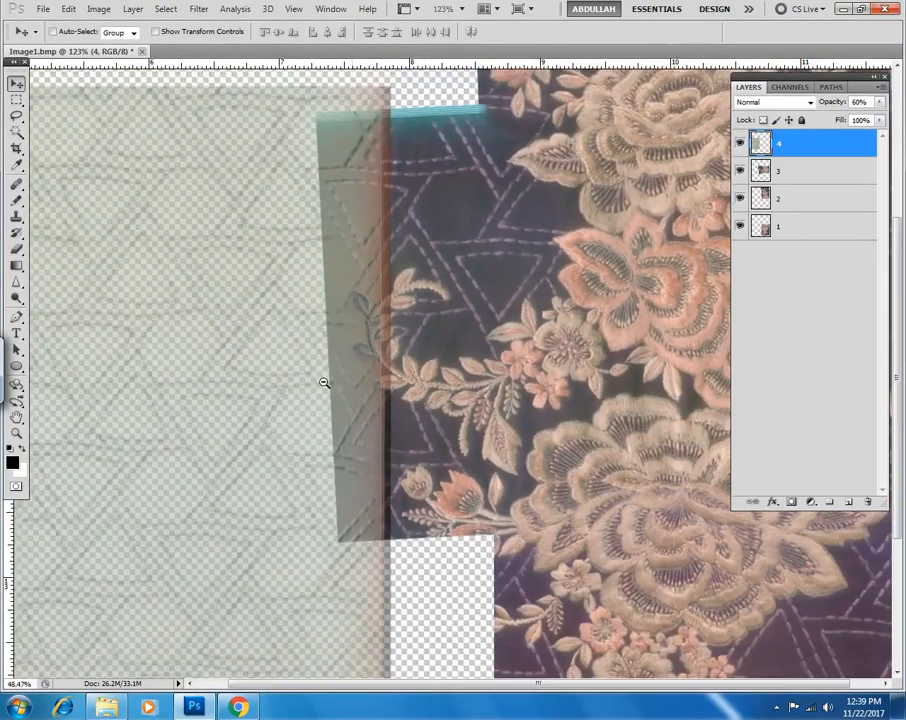
pyautogui.scroll(4, 414, 296)
pyautogui.scroll(-3, 419, 294)
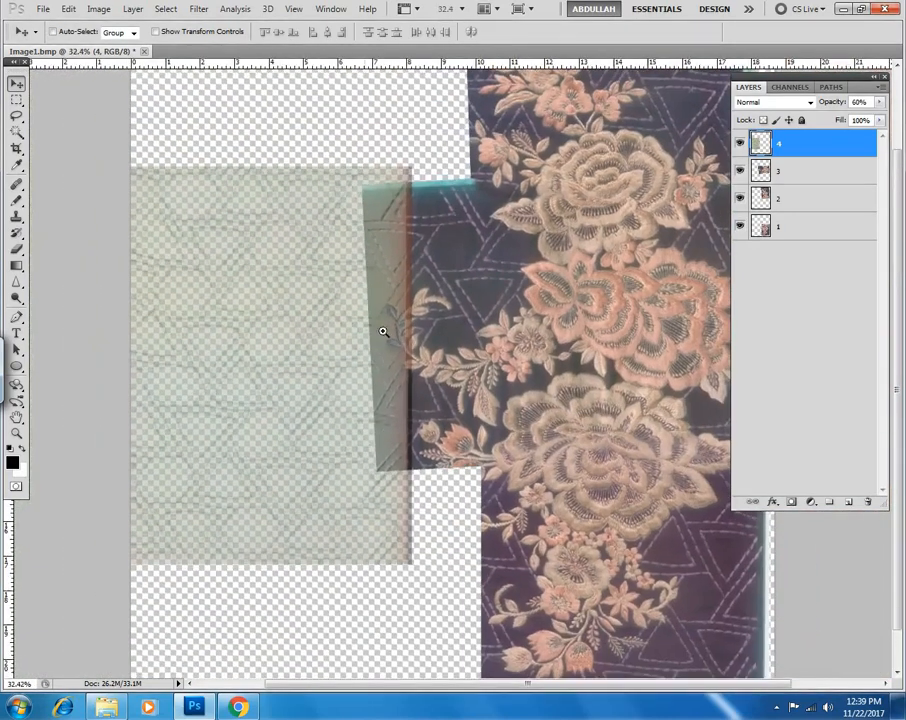
# Erase layer 4's right edge over layer 3 with the 300 px Eraser, and restore its original colours and 100% opacity.
pyautogui.press('e')
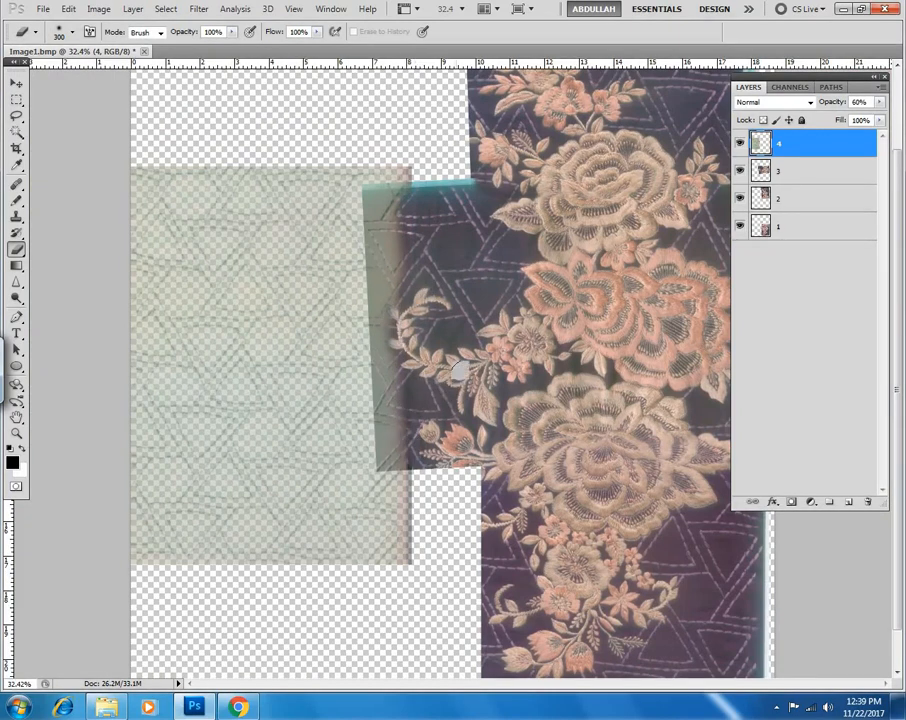
pyautogui.keyDown('ctrl'); pyautogui.keyDown('alt'); pyautogui.click(403, 386); pyautogui.keyUp('alt'); pyautogui.keyUp('ctrl')
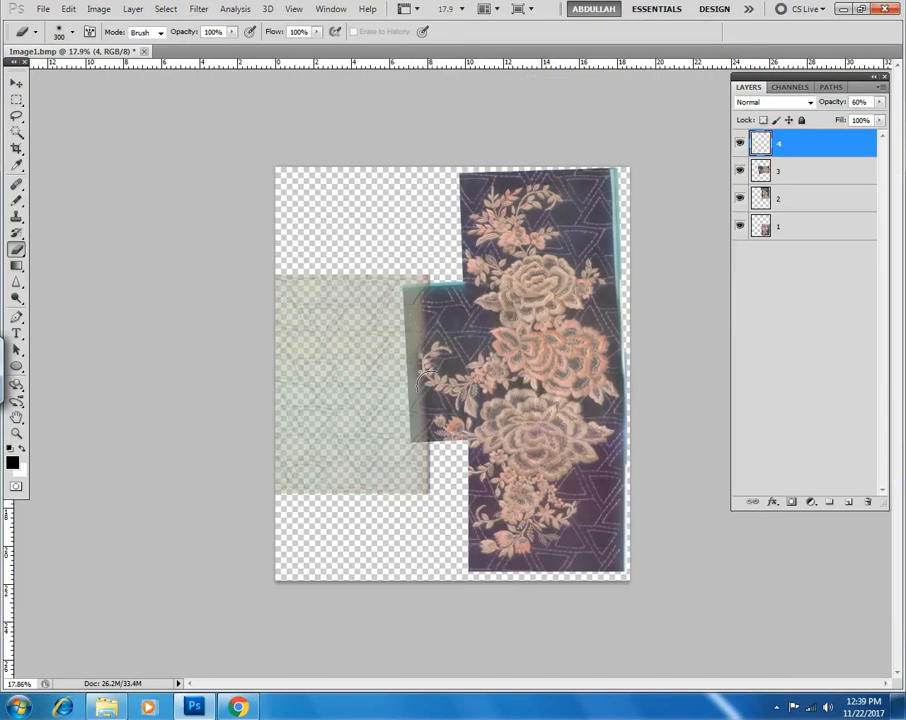
pyautogui.hotkey('ctrl', 'i')
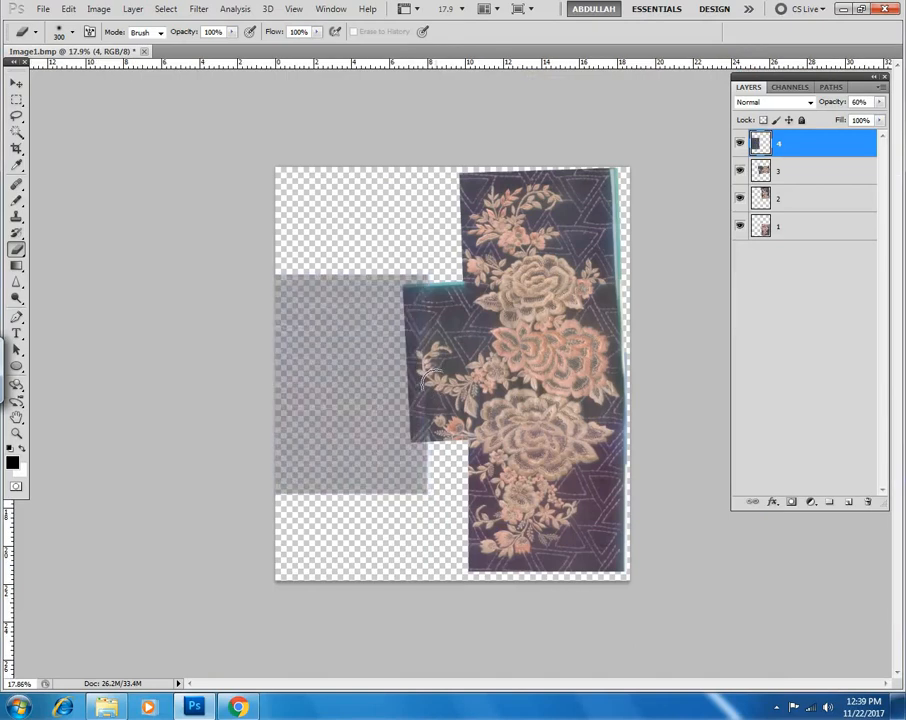
pyautogui.click(16, 84)
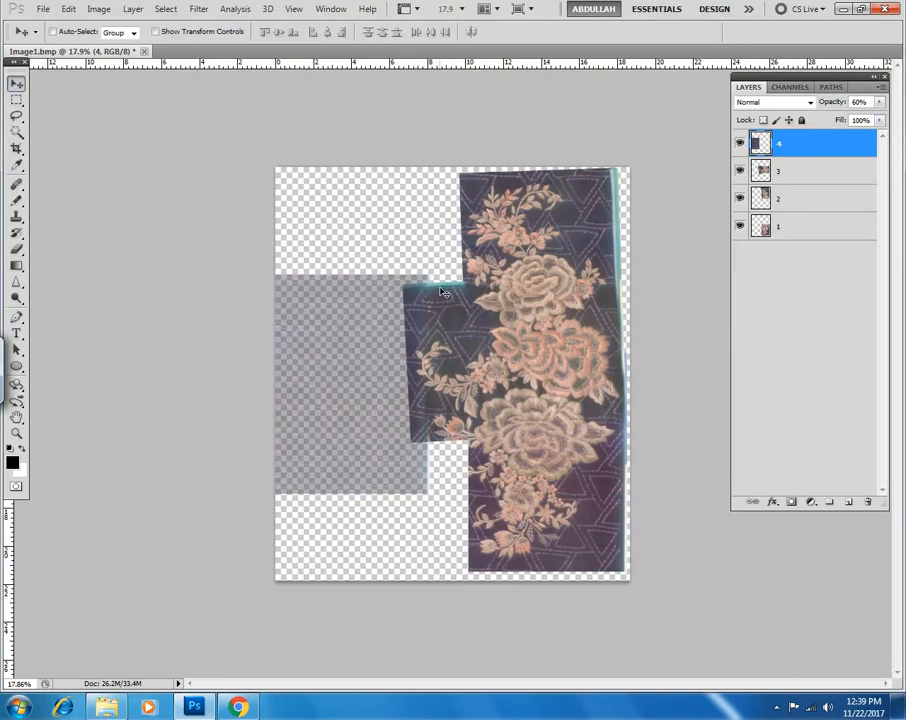
pyautogui.press('0')
pyautogui.scroll(4, 441, 381)
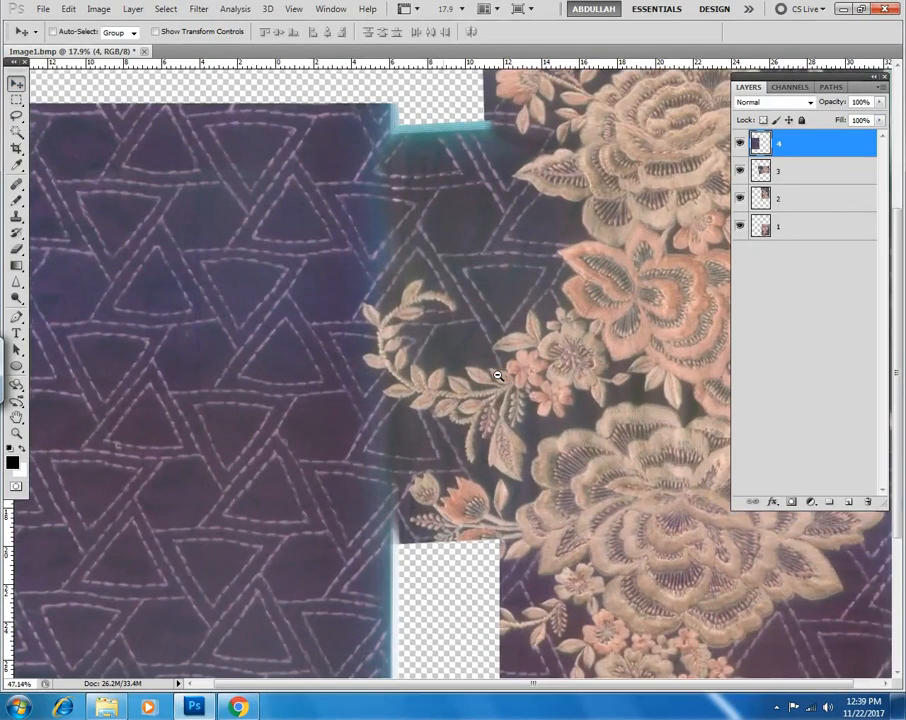
pyautogui.scroll(-4, 490, 372)
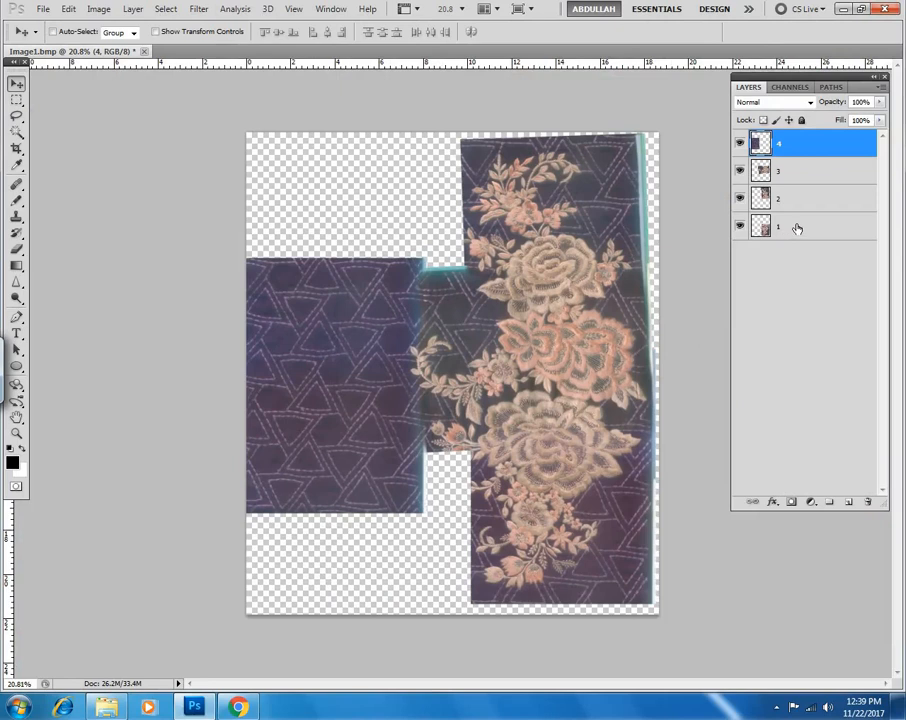
# Select layers 4, 3, 2 and 1 together and merge them into a single layer.
pyautogui.keyDown('shift'); pyautogui.click(800, 229); pyautogui.keyUp('shift')
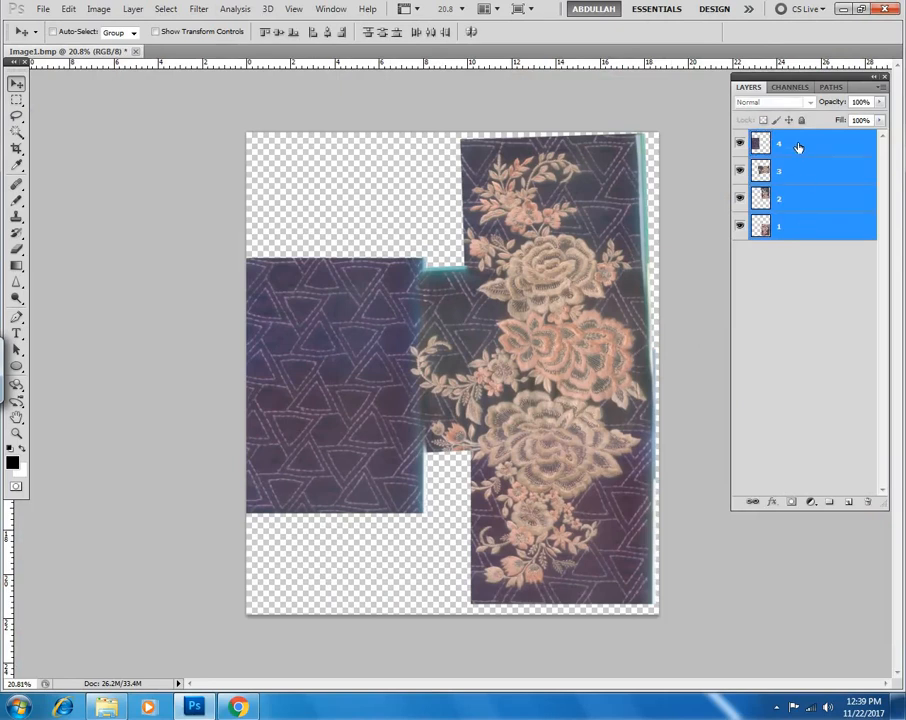
pyautogui.click(799, 149)
pyautogui.keyDown('ctrl'); pyautogui.click(799, 172); pyautogui.keyUp('ctrl')
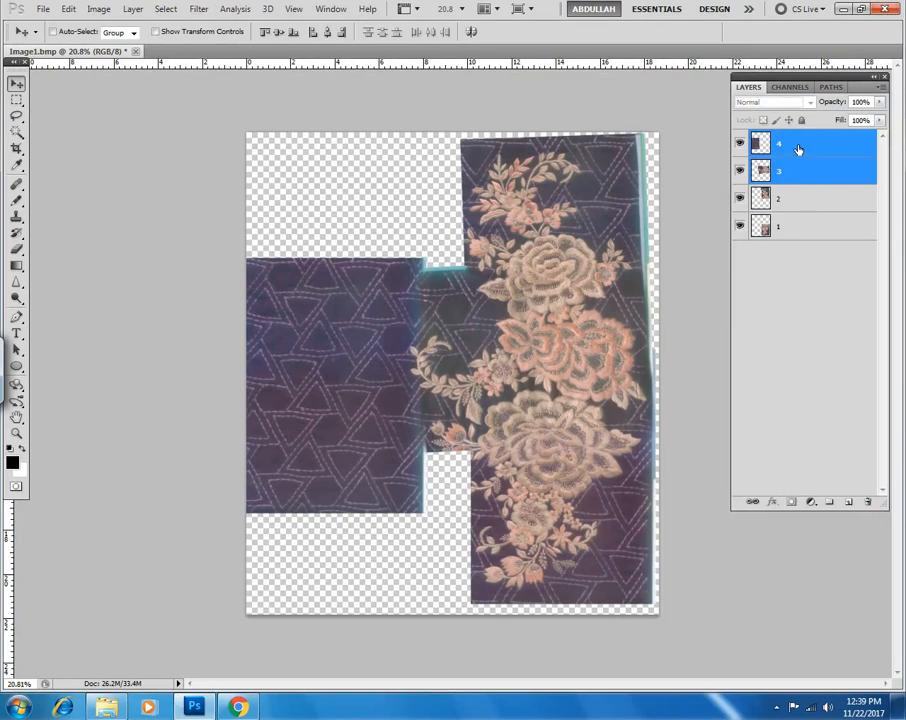
pyautogui.keyDown('ctrl'); pyautogui.click(798, 172); pyautogui.keyUp('ctrl')
pyautogui.keyDown('ctrl'); pyautogui.click(798, 172); pyautogui.keyUp('ctrl')
pyautogui.keyDown('ctrl'); pyautogui.click(798, 200); pyautogui.keyUp('ctrl')
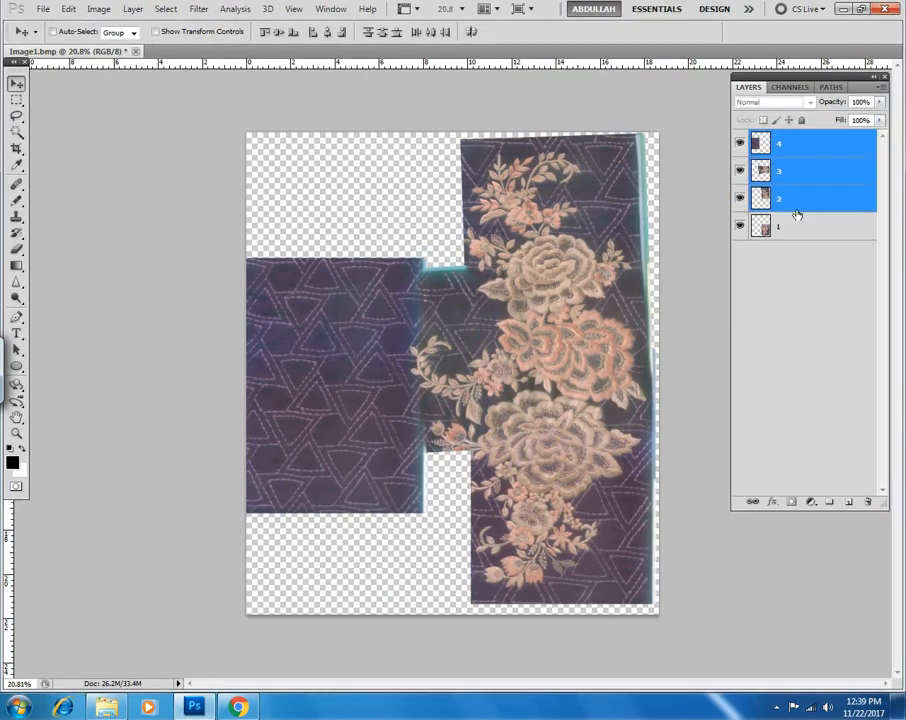
pyautogui.keyDown('ctrl'); pyautogui.click(797, 227); pyautogui.keyUp('ctrl')
pyautogui.moveTo(457, 417); pyautogui.dragTo(577, 286)
pyautogui.hotkey('ctrl', 'e')
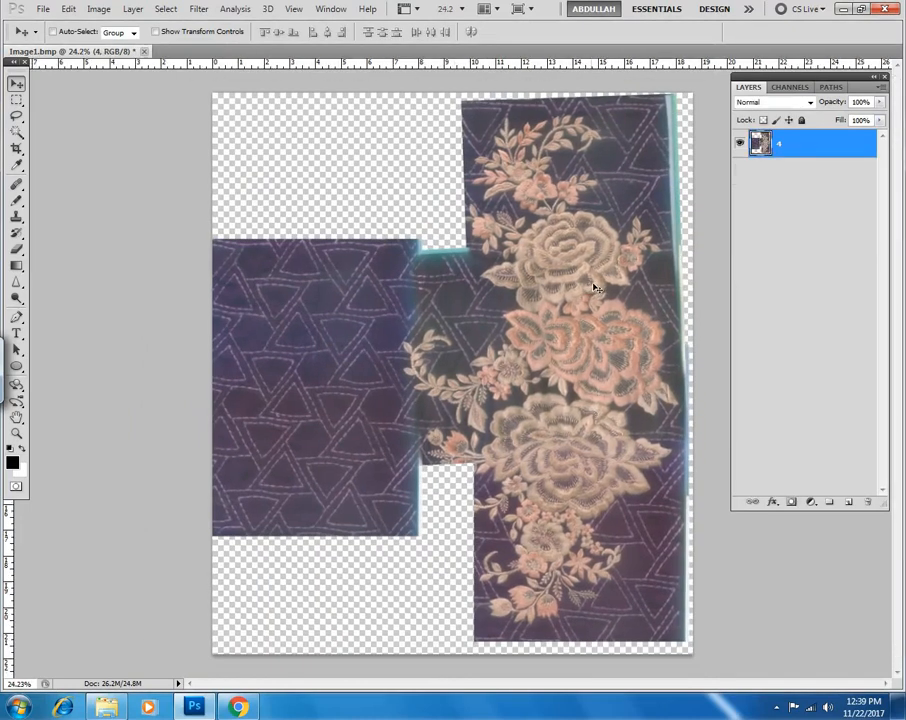
pyautogui.hotkey('ctrl', 'z')
pyautogui.click(882, 90)
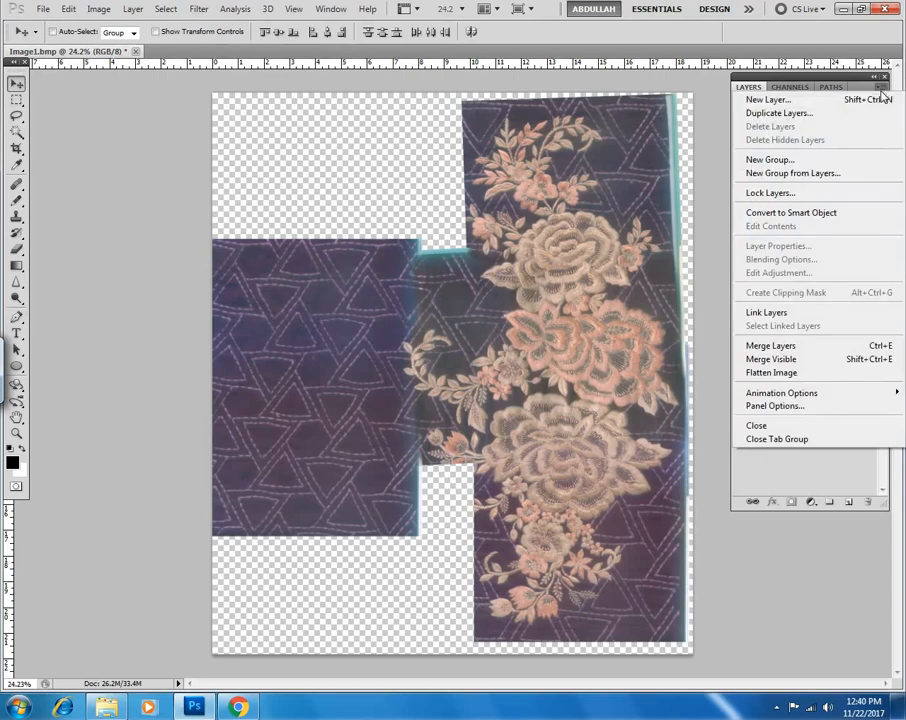
pyautogui.click(783, 348)
# Crop the canvas with a rectangular selection that trims part of the plain left panel and the right and bottom margins, and deselect.
pyautogui.scroll(-2, 450, 360)
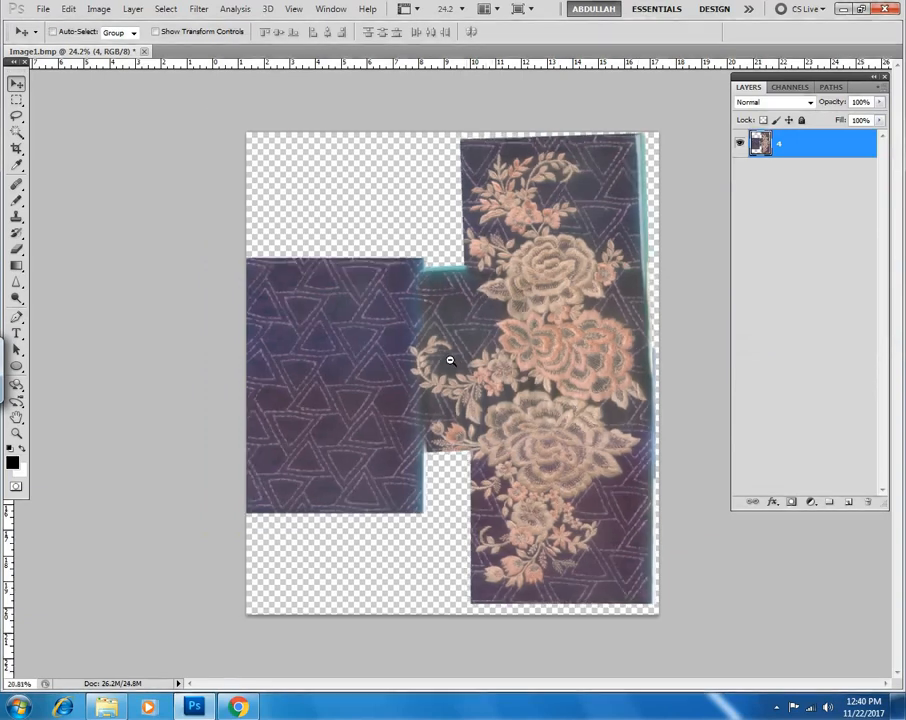
pyautogui.scroll(1, 437, 396)
pyautogui.scroll(-1, 440, 388)
pyautogui.press('m')
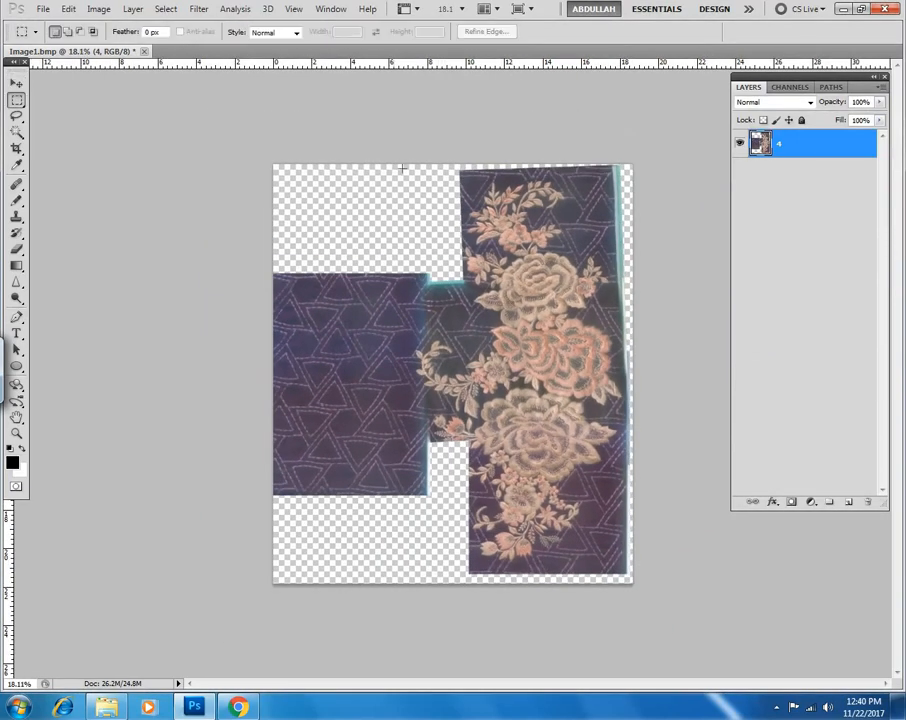
pyautogui.moveTo(541, 521); pyautogui.dragTo(561, 548)
pyautogui.moveTo(602, 581); pyautogui.dragTo(621, 580)
pyautogui.moveTo(564, 577); pyautogui.dragTo(622, 580)
pyautogui.moveTo(625, 577); pyautogui.dragTo(625, 577)
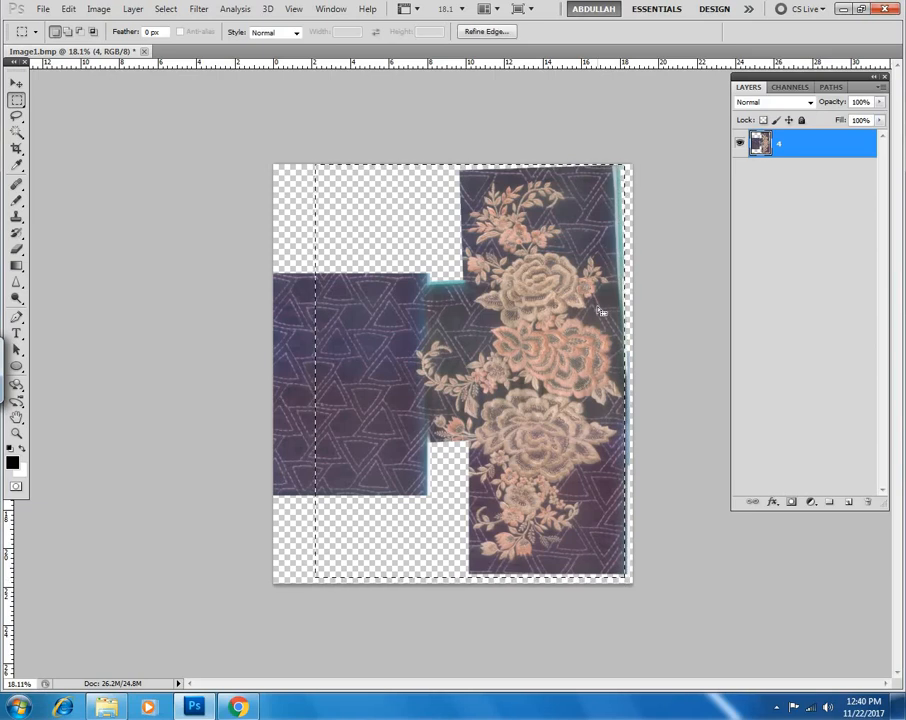
pyautogui.hotkey('alt', 'i')
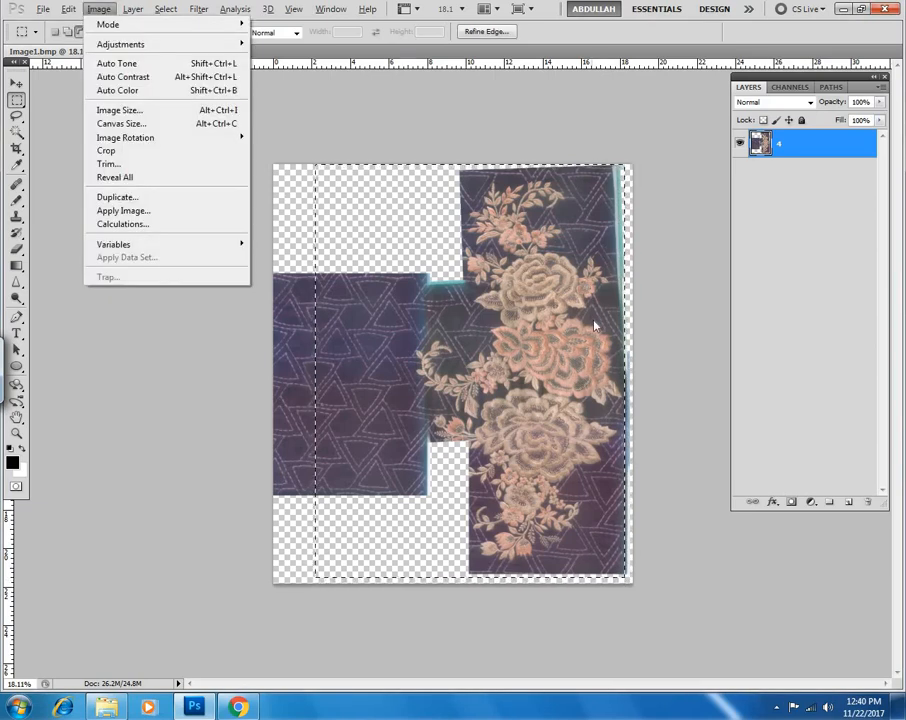
pyautogui.press('p')
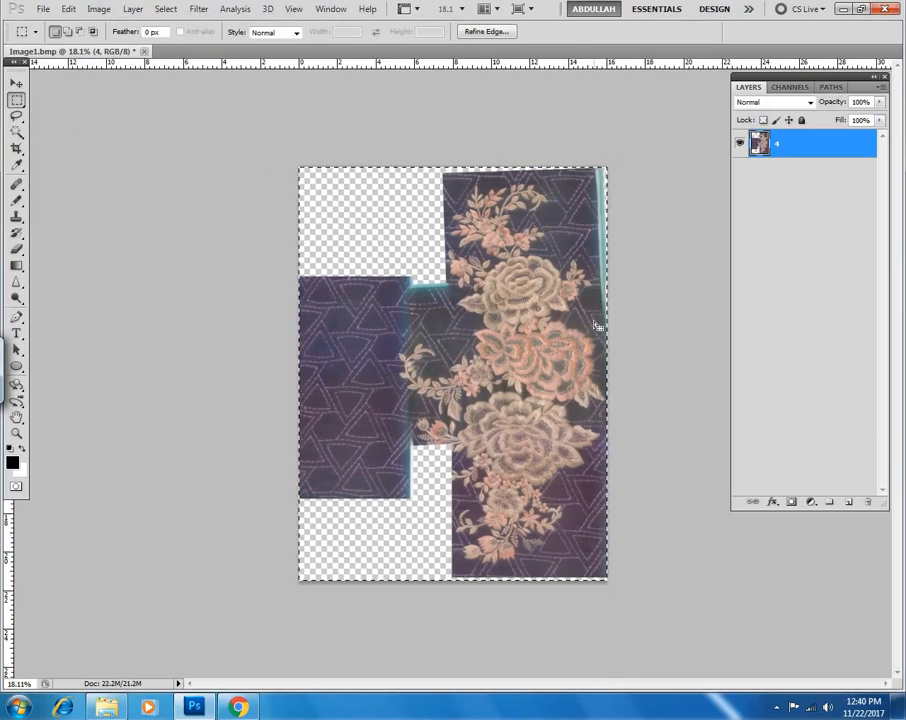
pyautogui.hotkey('ctrl', 'd')
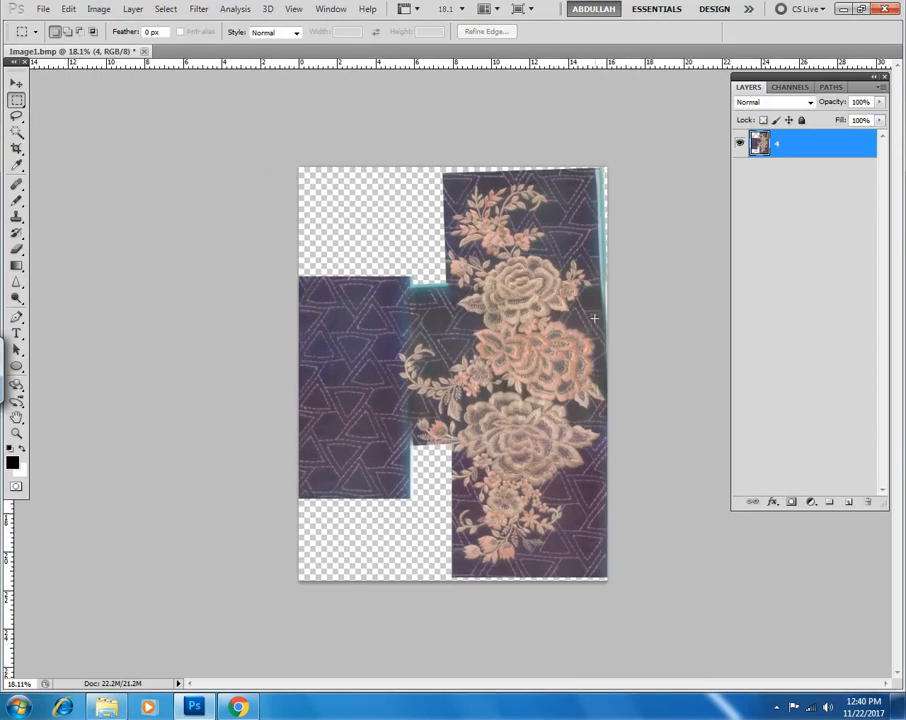
pyautogui.moveTo(532, 401); pyautogui.dragTo(500, 400)
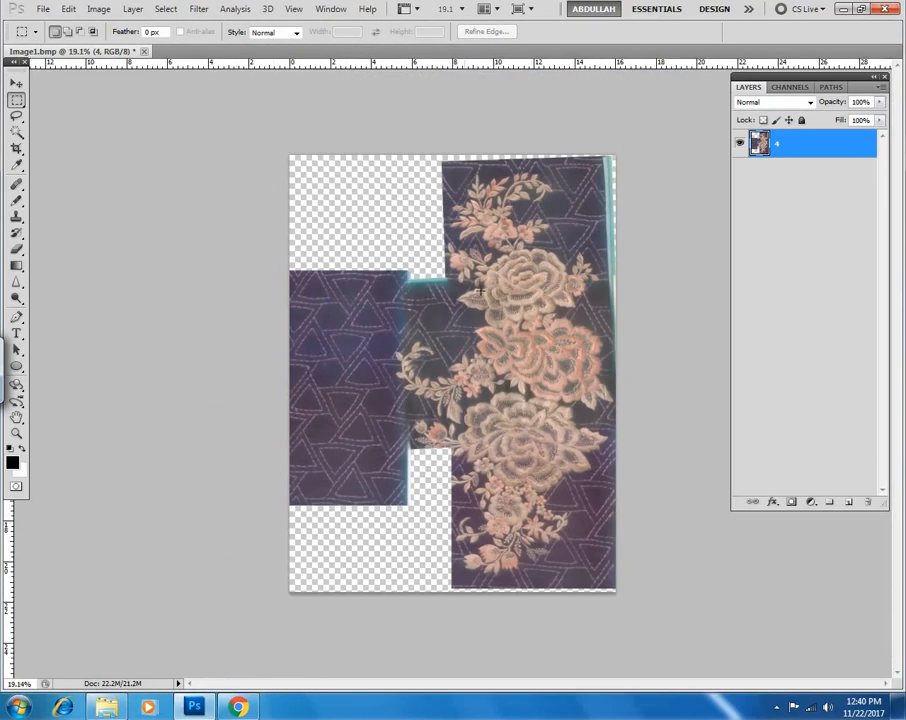
pyautogui.moveTo(481, 367); pyautogui.dragTo(449, 437)
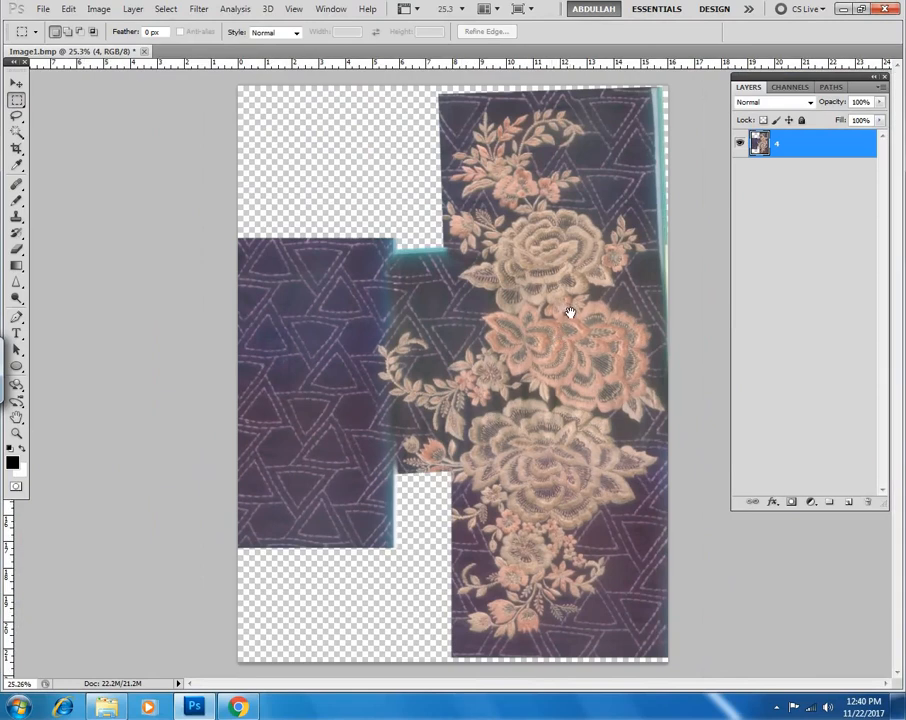
pyautogui.moveTo(495, 399)
pyautogui.mouseDown()
pyautogui.moveTo(511, 390)
pyautogui.moveTo(503, 378)
pyautogui.mouseUp()
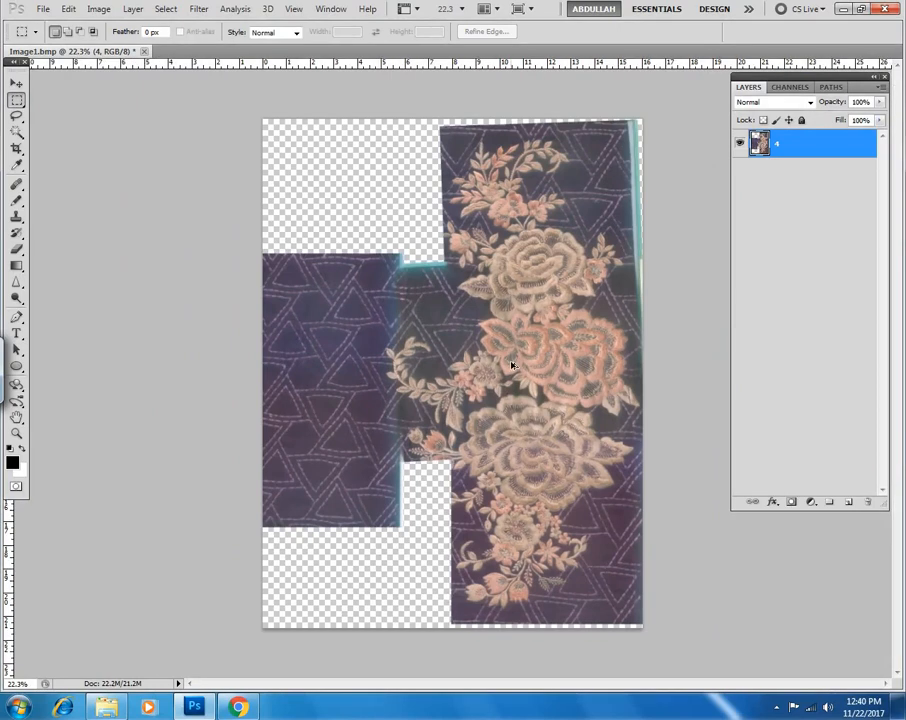
# Save the joined design as a Photoshop PSD file named 0001 in the Designs folder on drive E.
pyautogui.click(47, 14)
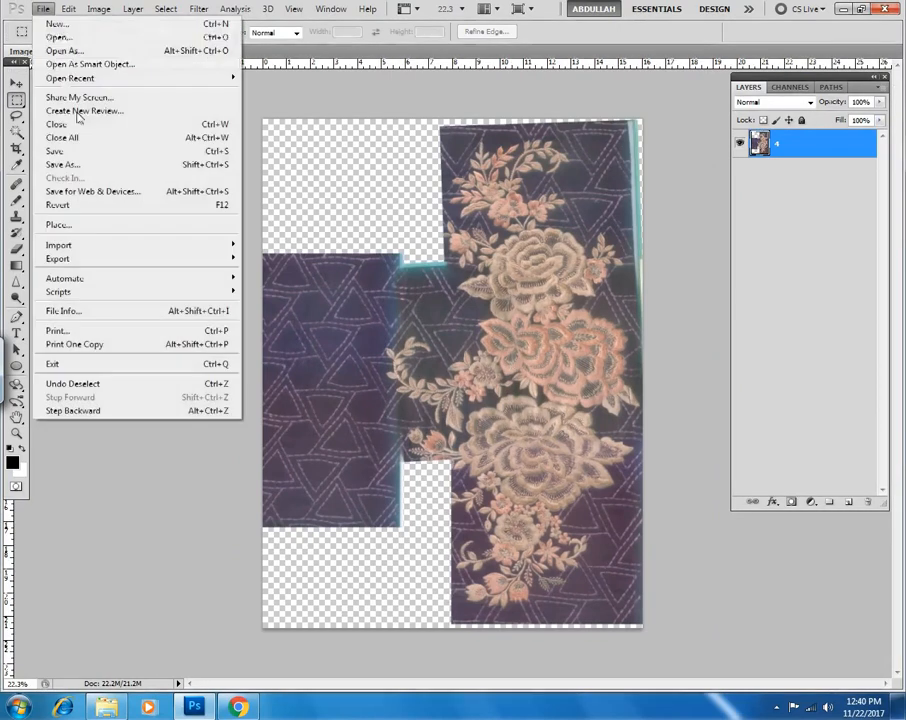
pyautogui.click(81, 166)
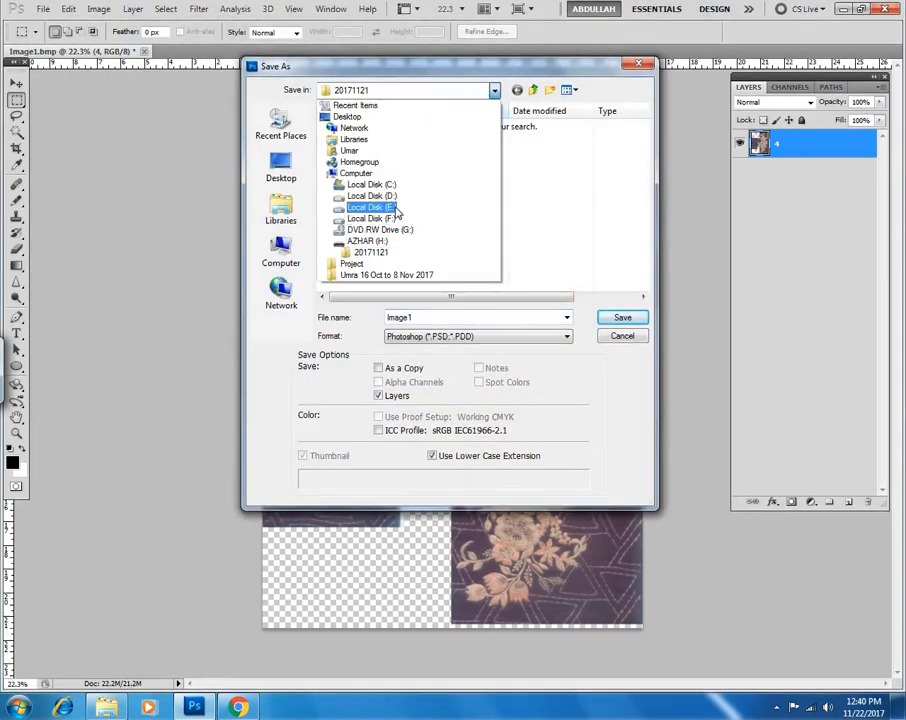
pyautogui.click(396, 210)
pyautogui.doubleClick(362, 224)
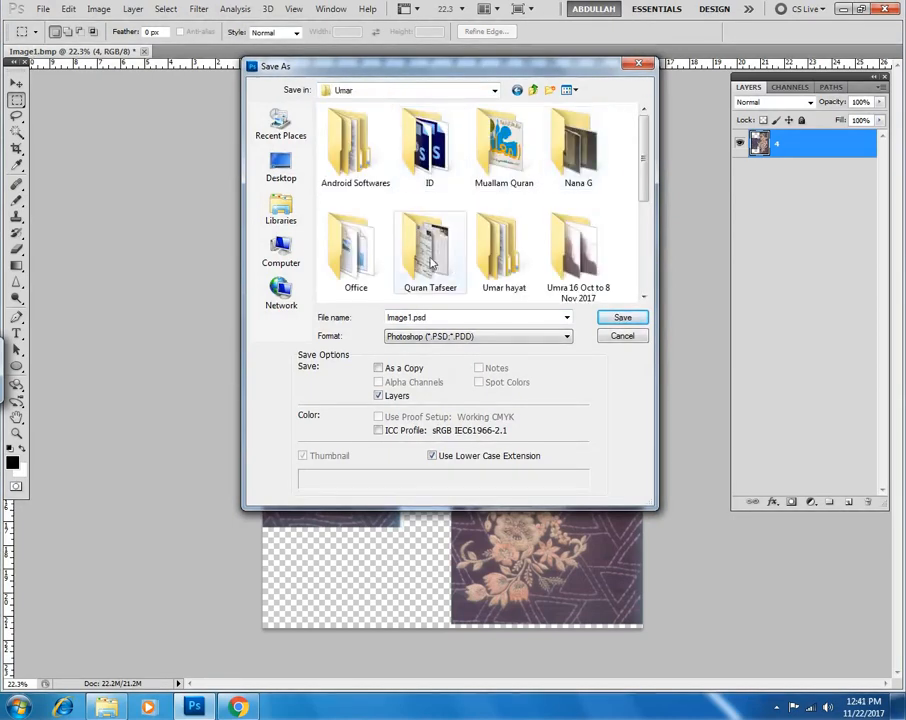
pyautogui.doubleClick(500, 252)
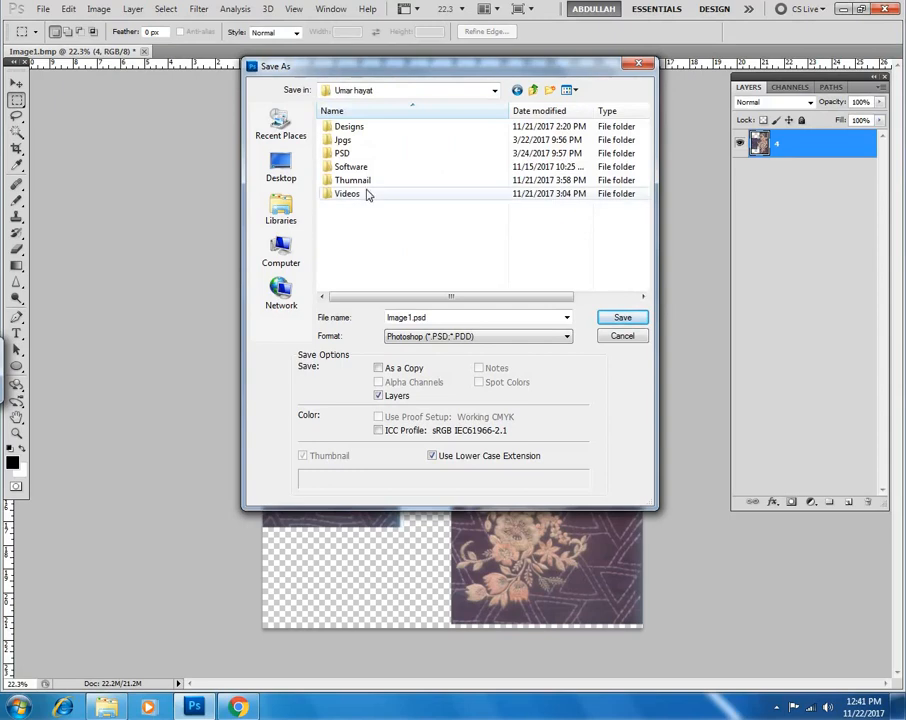
pyautogui.click(362, 126)
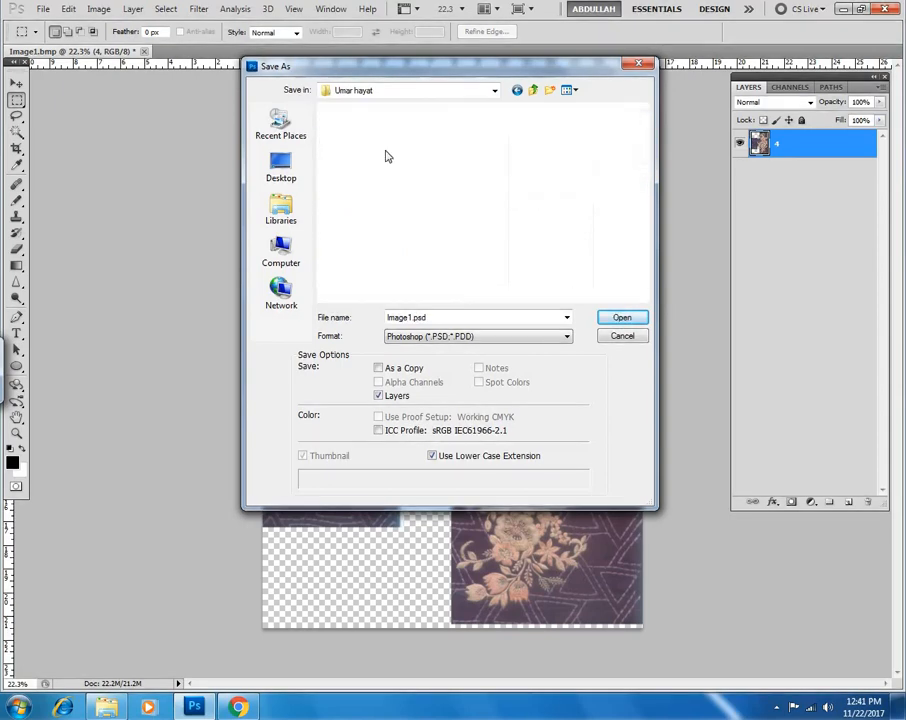
pyautogui.doubleClick(461, 318)
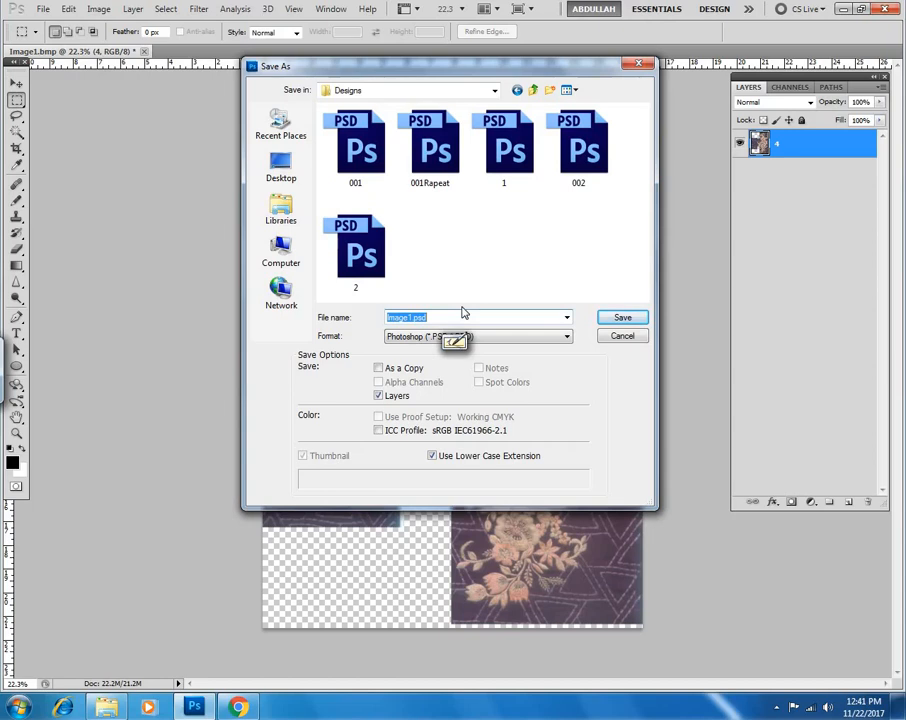
pyautogui.write('000')
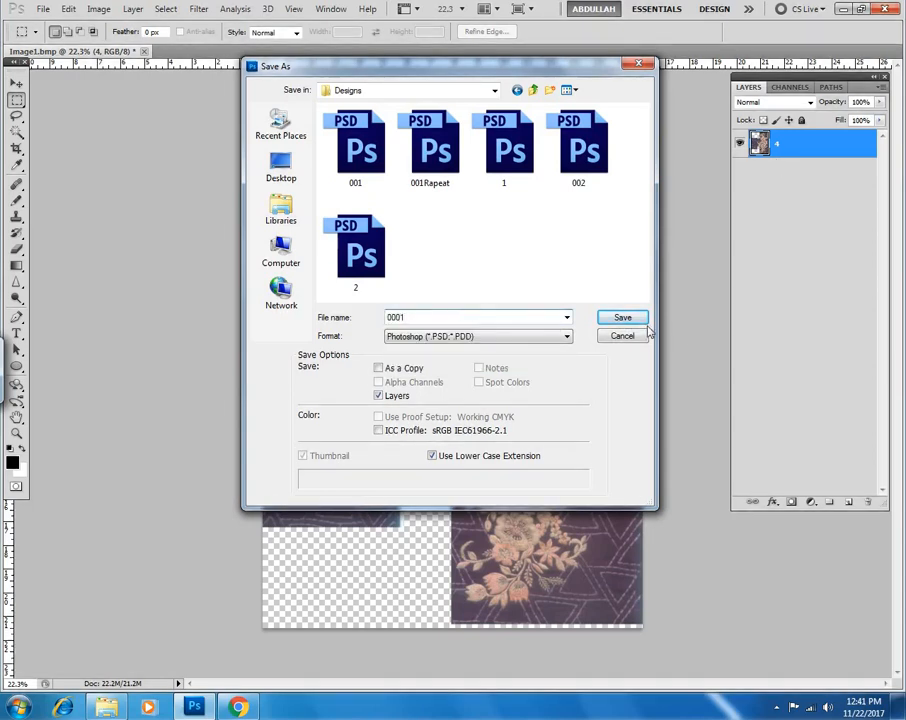
pyautogui.write('1')
pyautogui.click(641, 320)
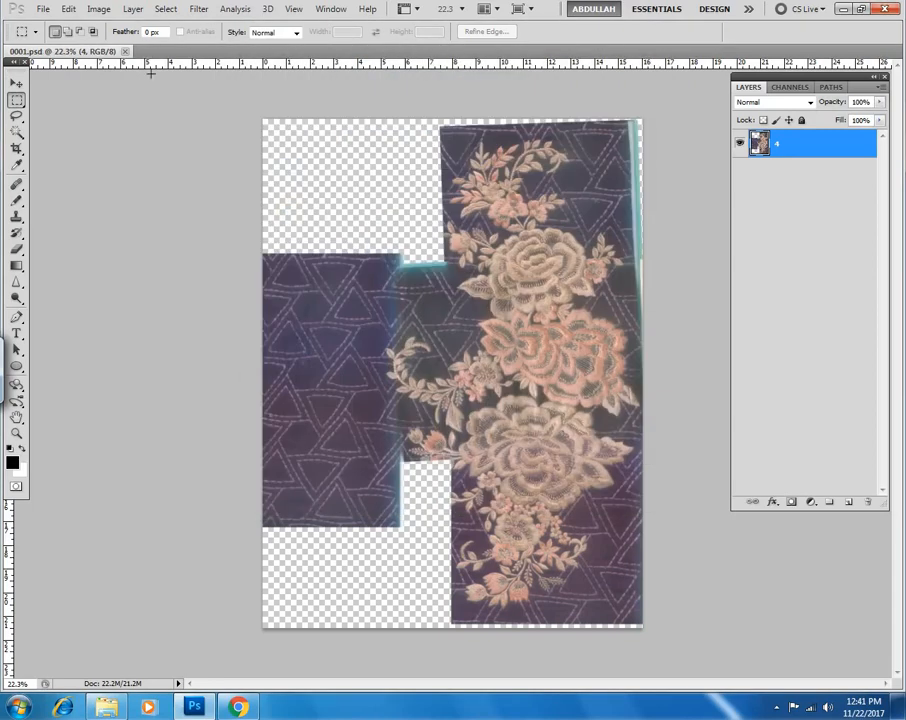
pyautogui.scroll(3, 429, 350)
pyautogui.scroll(-4, 385, 319)
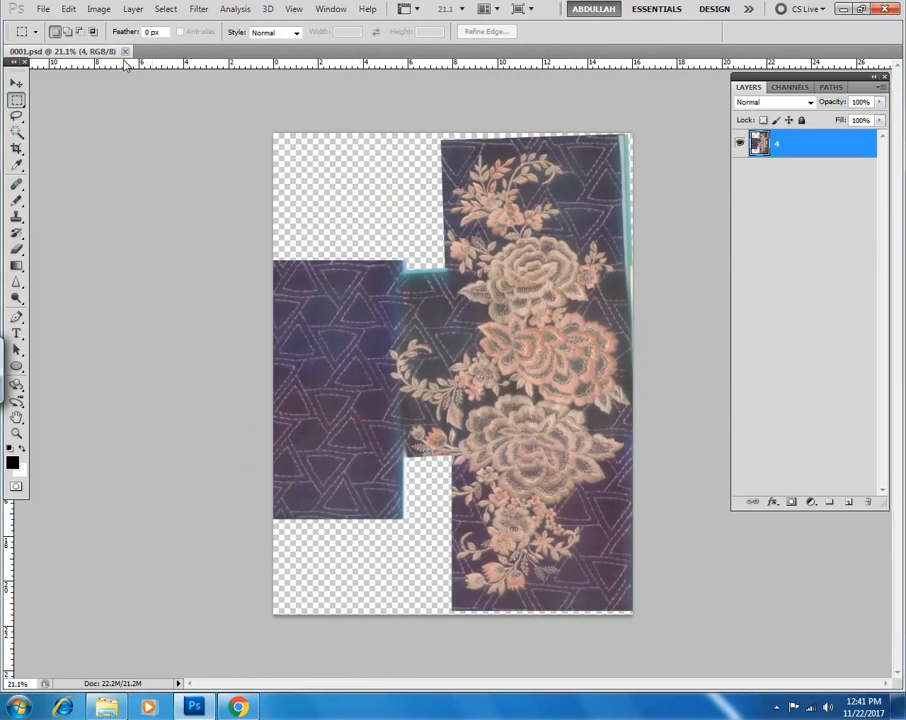